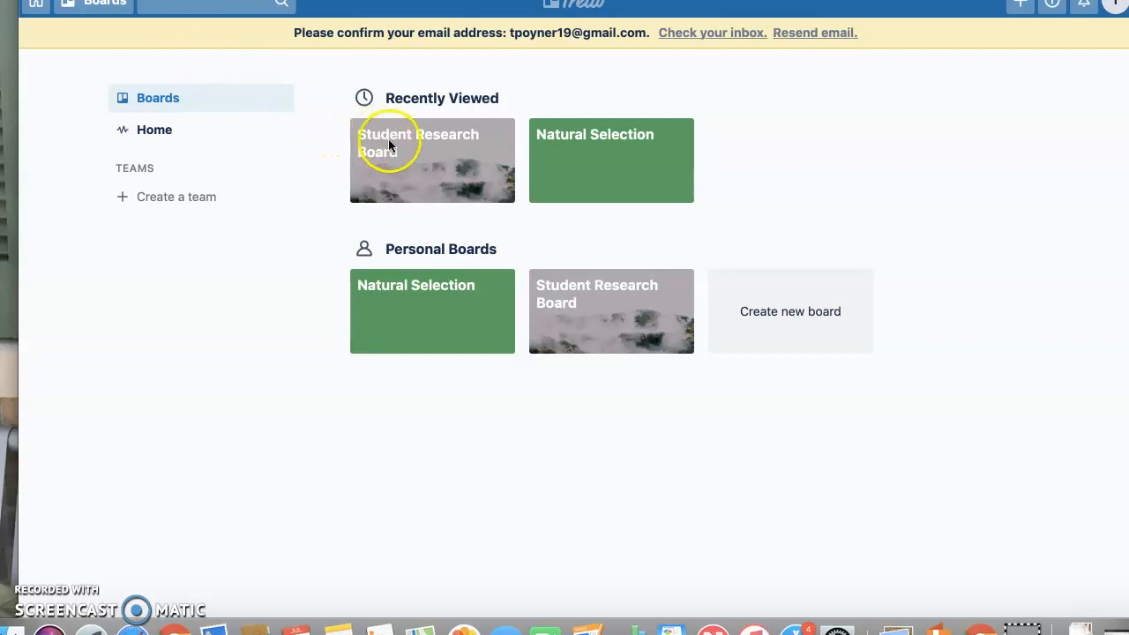
Open the Student Research Board from the boards page
left_click(389, 148)
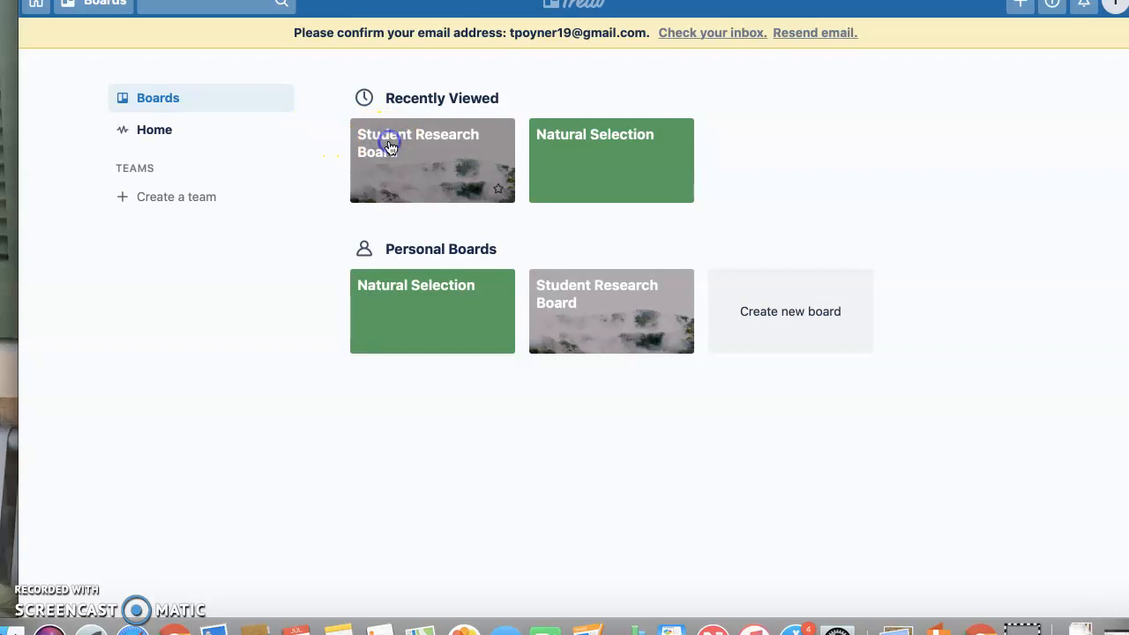
left_click(394, 182)
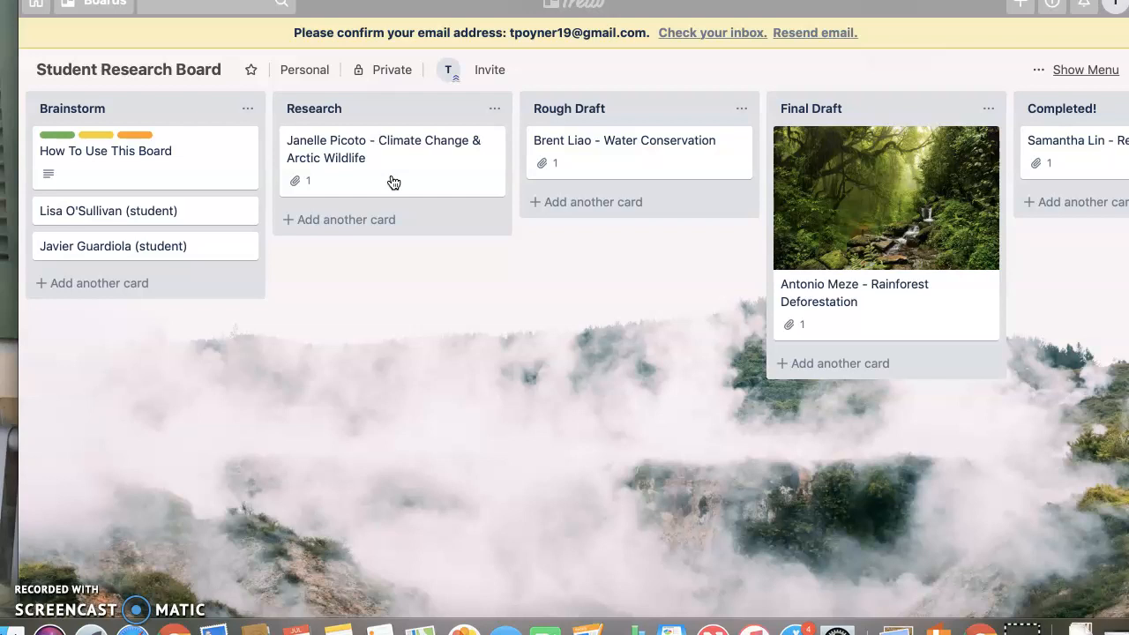
left_click(393, 305)
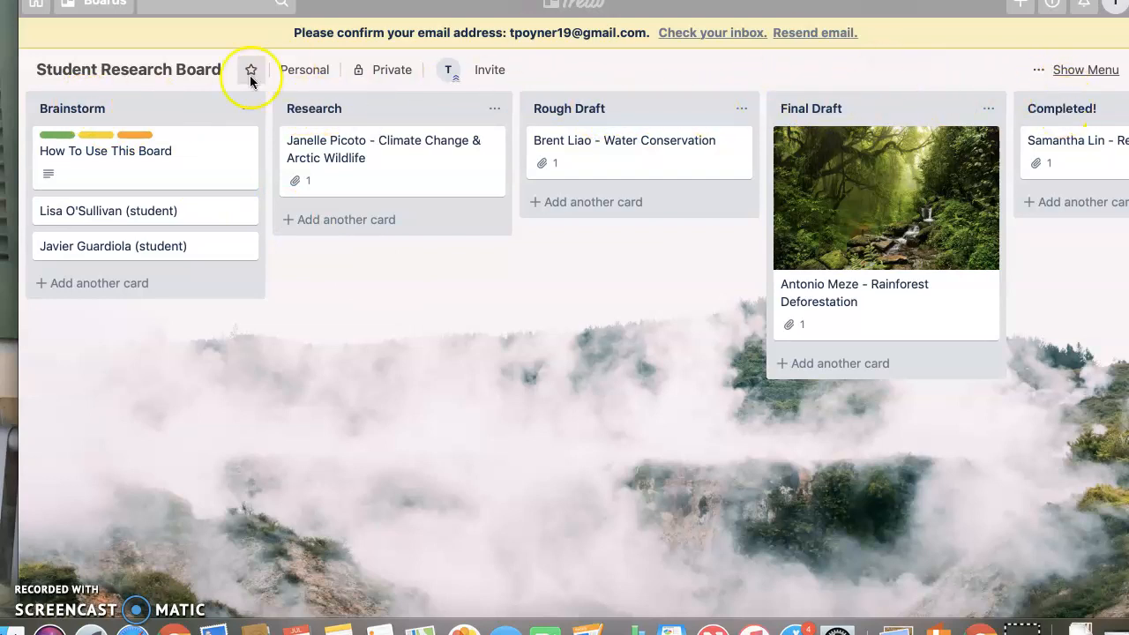
Browse the board's lists from Brainstorm across to Completed! to review their cards
left_click(124, 110)
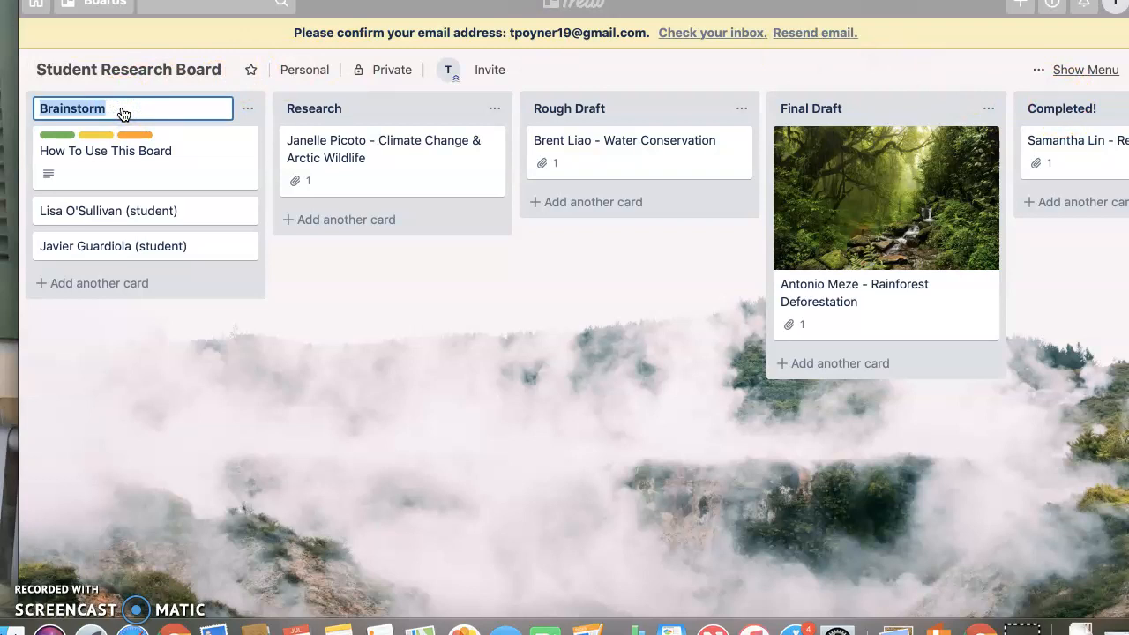
left_click(311, 291)
left_click(335, 300)
scroll(471, 397, "right", 3)
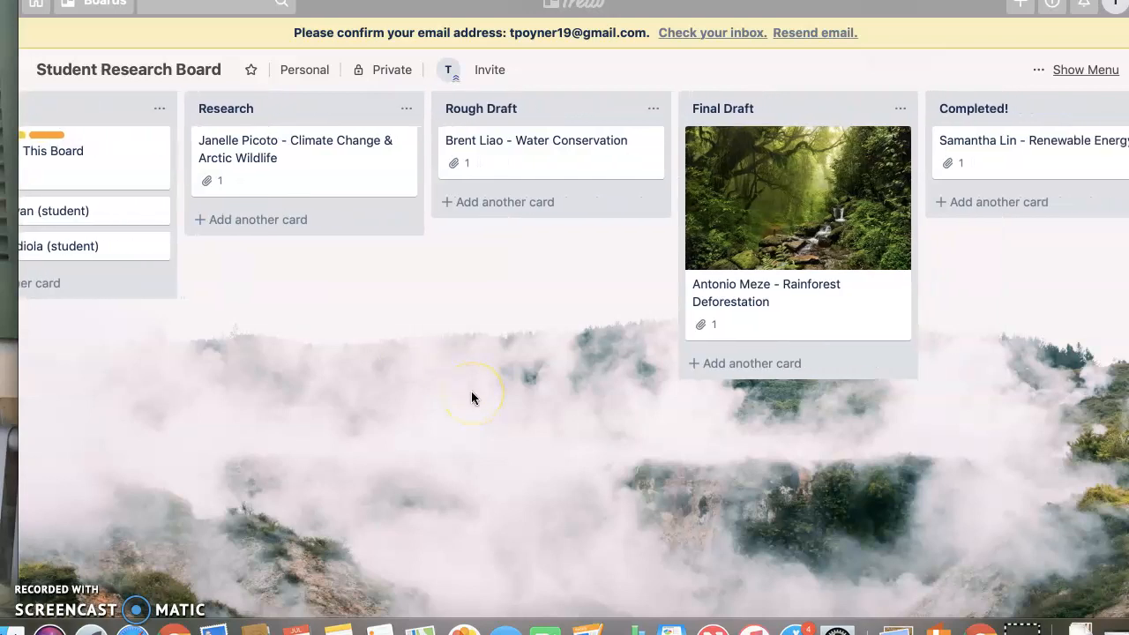
scroll(471, 397, "right", 5)
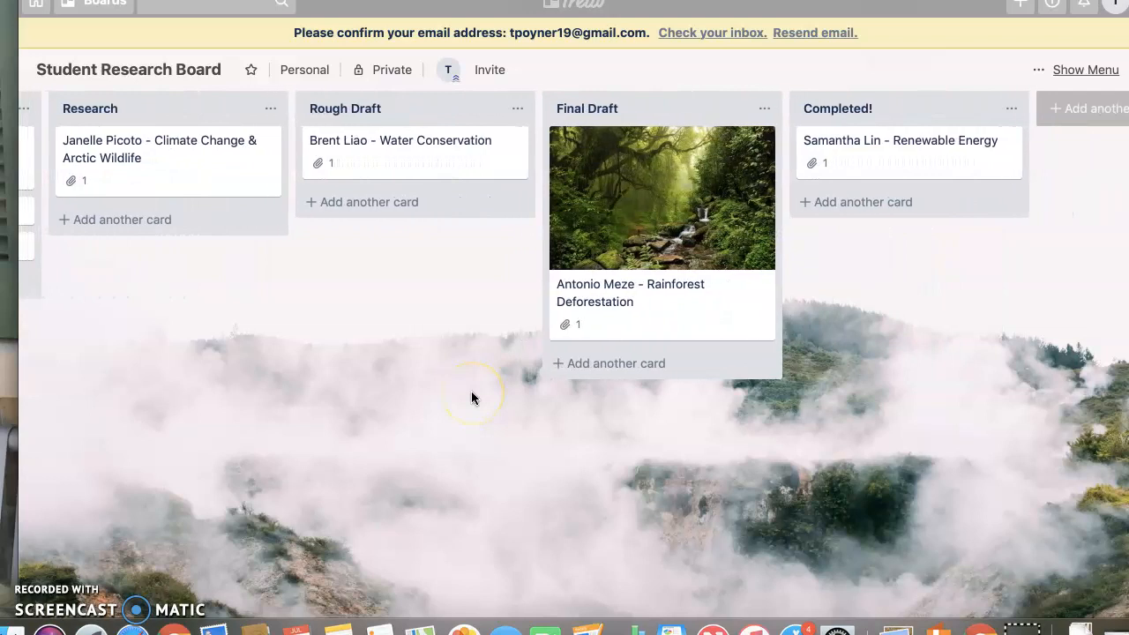
scroll(471, 396, "left", 8)
left_click(301, 317)
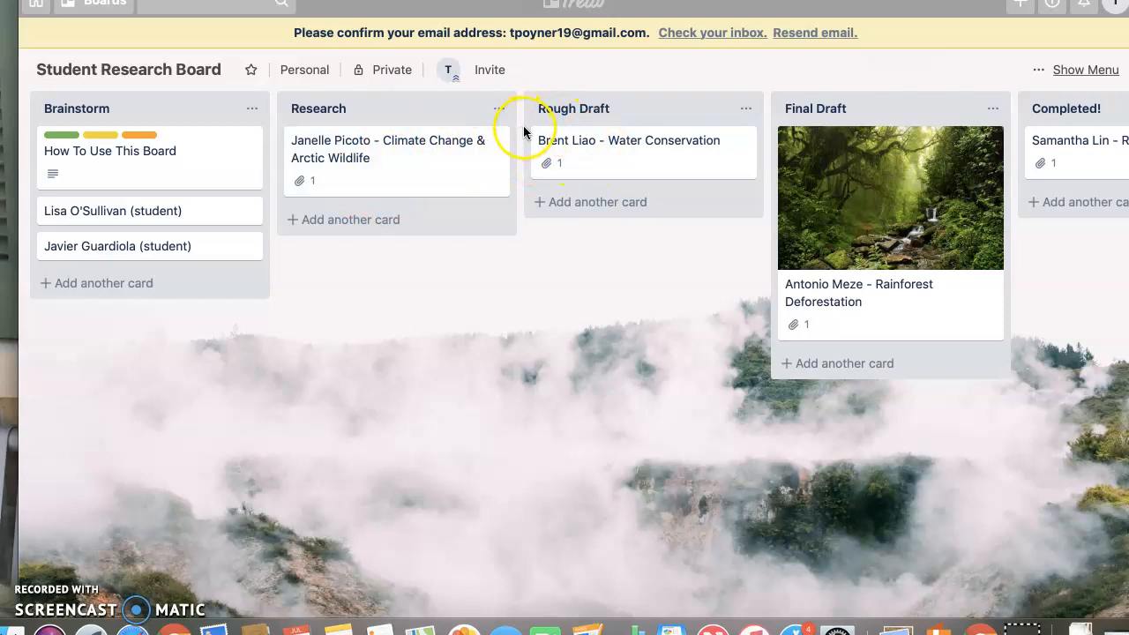
scroll(940, 141, "right", 1)
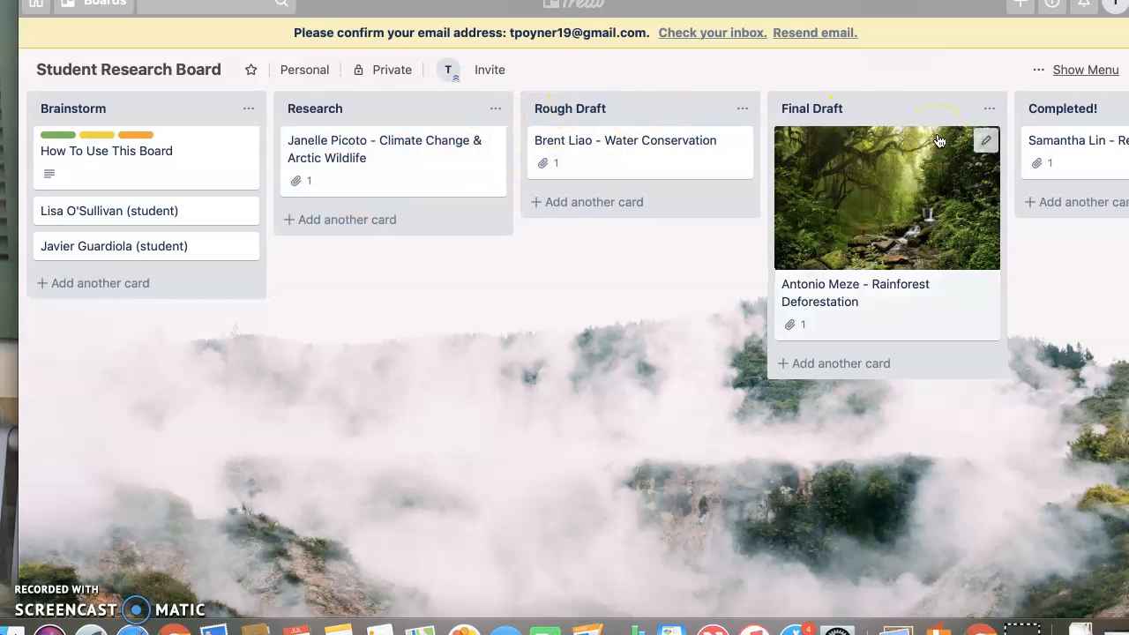
scroll(940, 141, "right", 3)
left_click(745, 221)
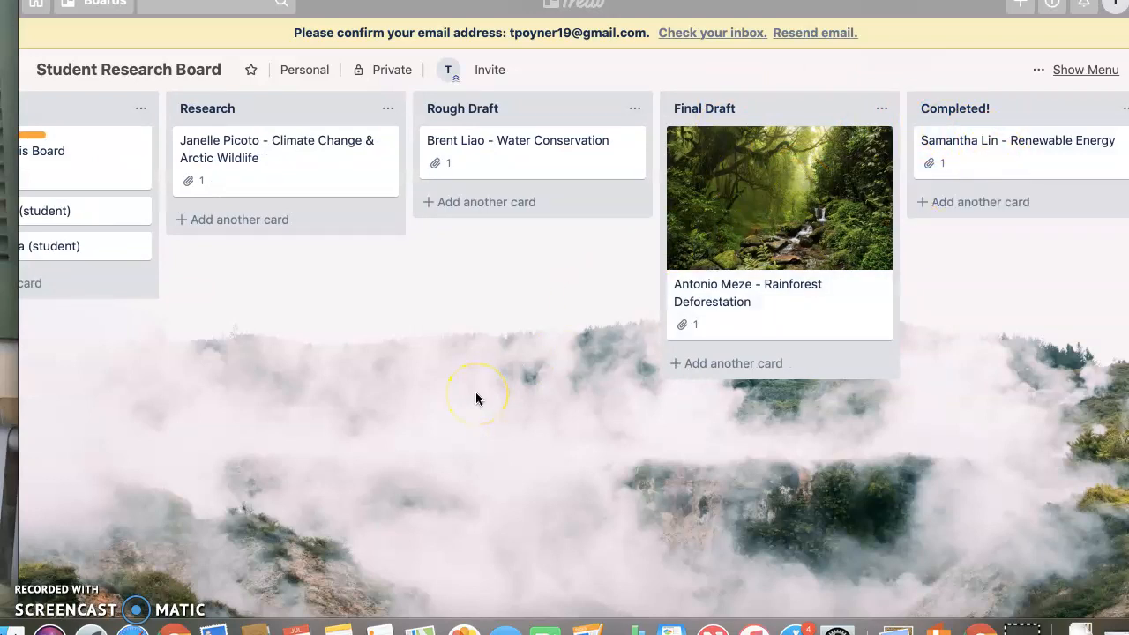
scroll(476, 398, "left", 3)
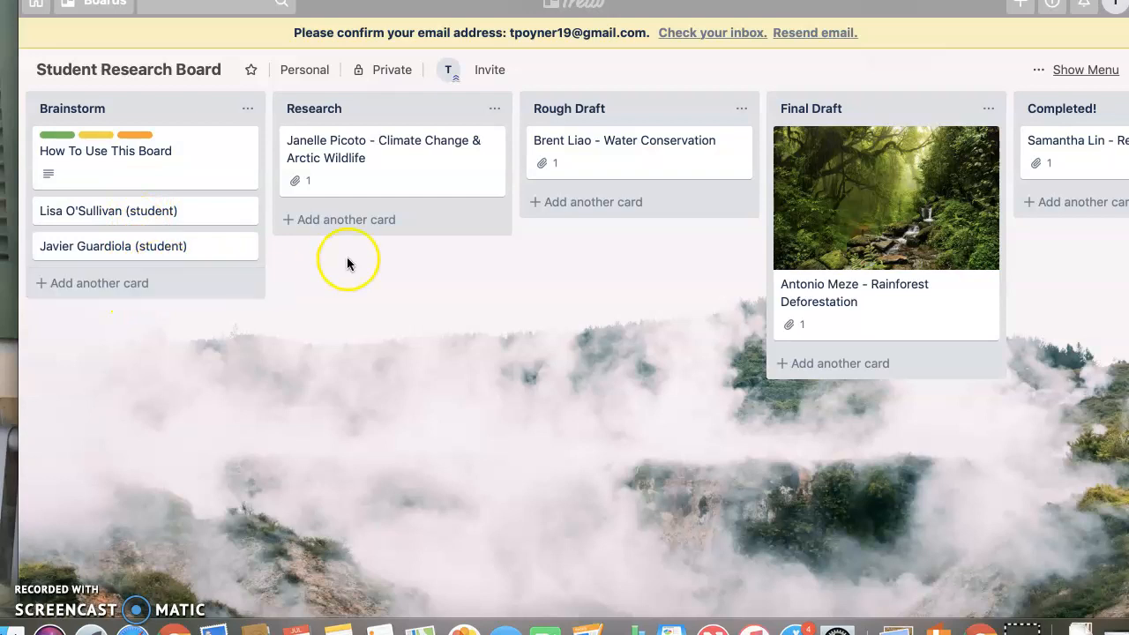
Open the Climate Change & Arctic Wildlife card and examine its attachment, comment box and due date picker
left_click(382, 168)
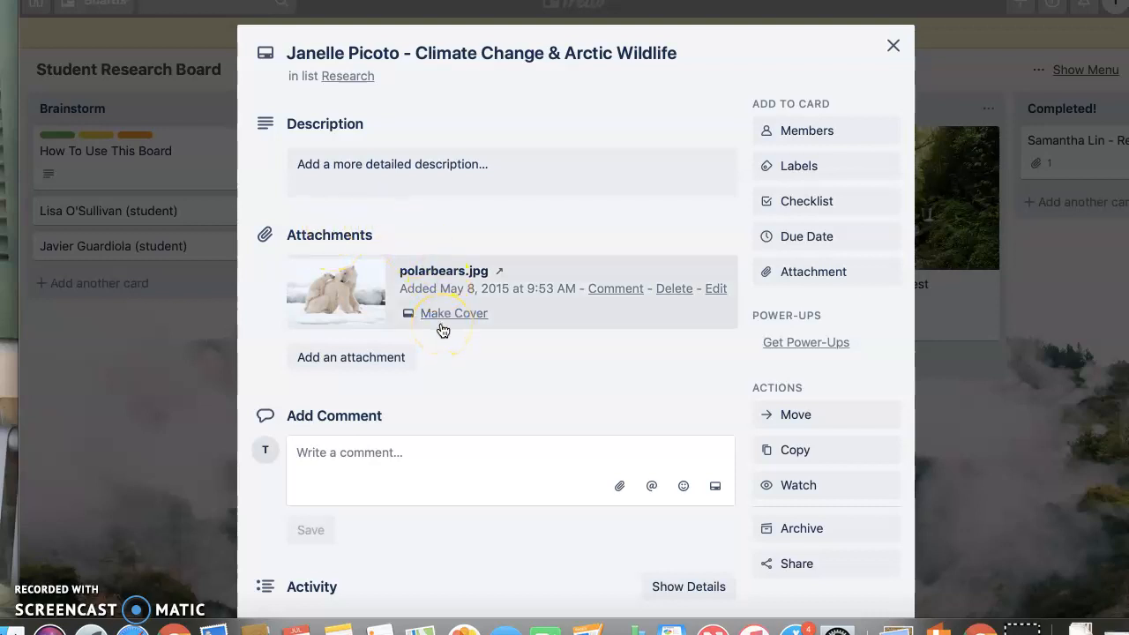
left_click(396, 456)
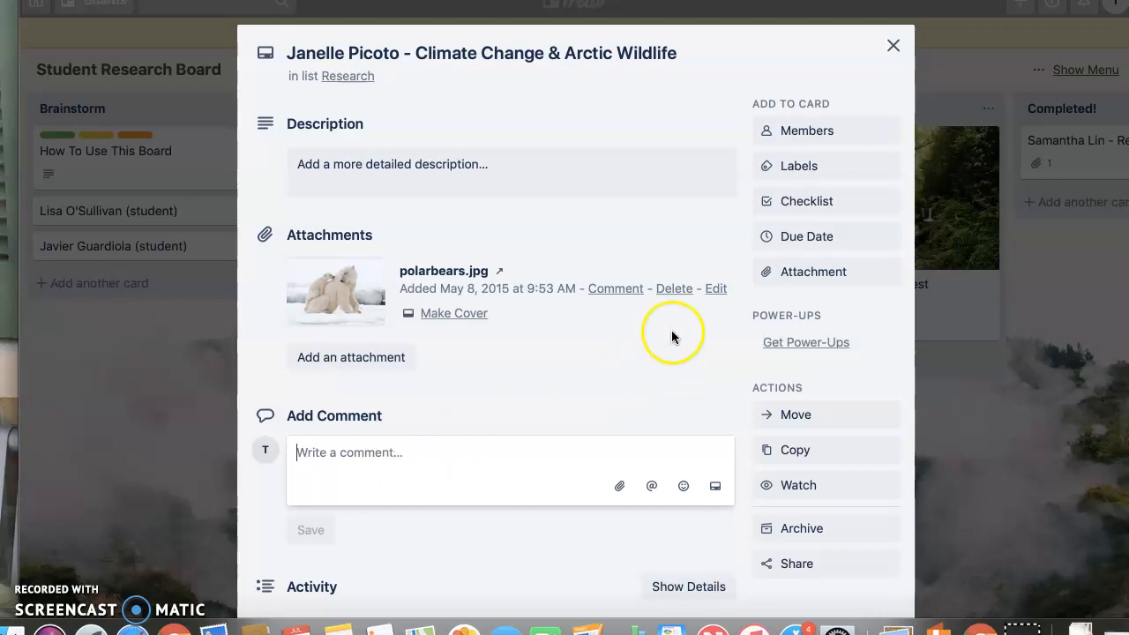
left_click(801, 240)
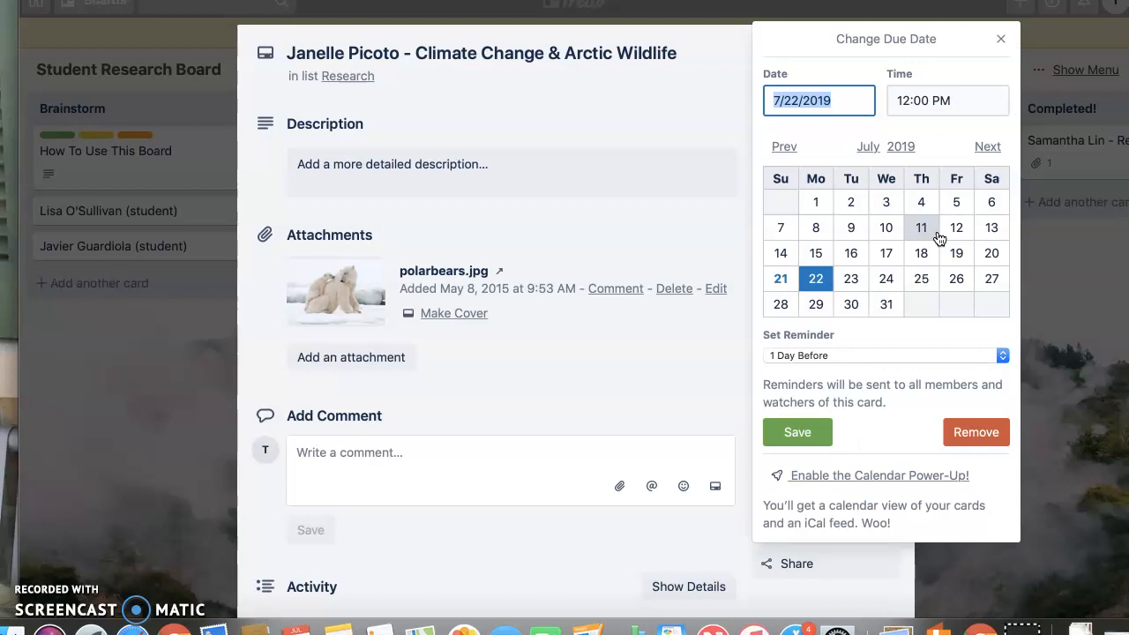
left_click(1000, 39)
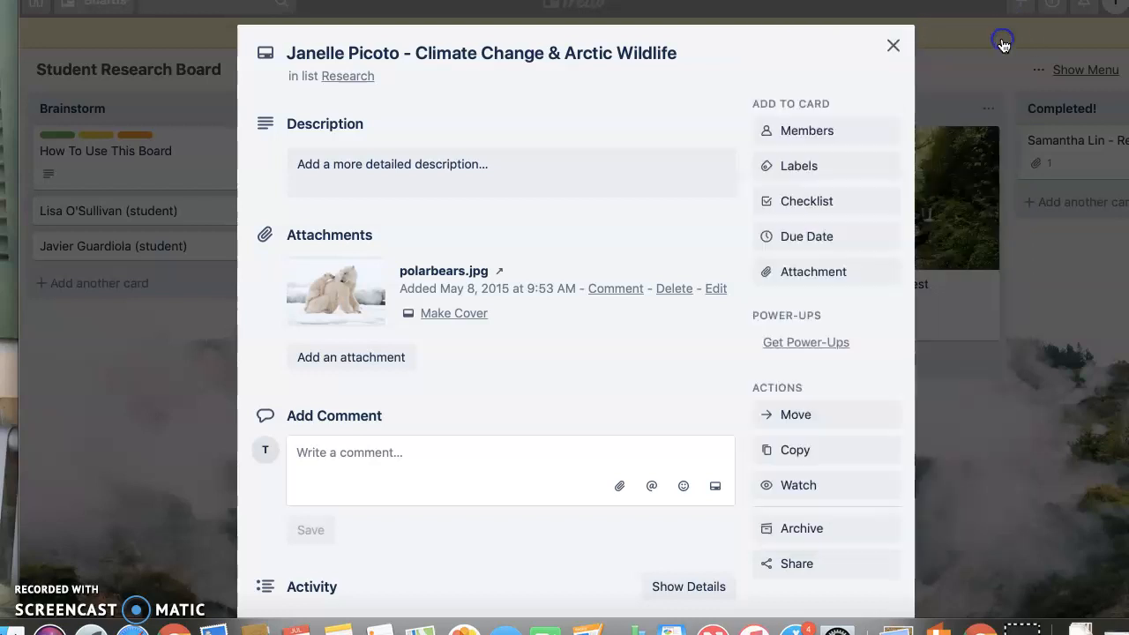
left_click(893, 46)
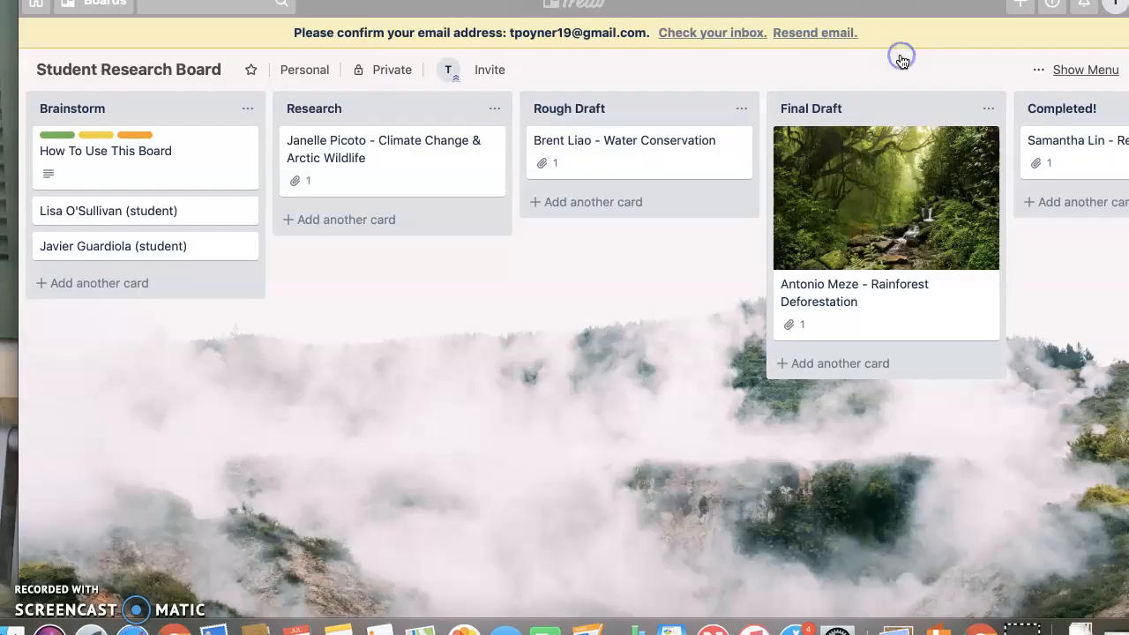
Open the Water Conservation and Rainforest Deforestation cards to review their attachments and details
left_click(597, 155)
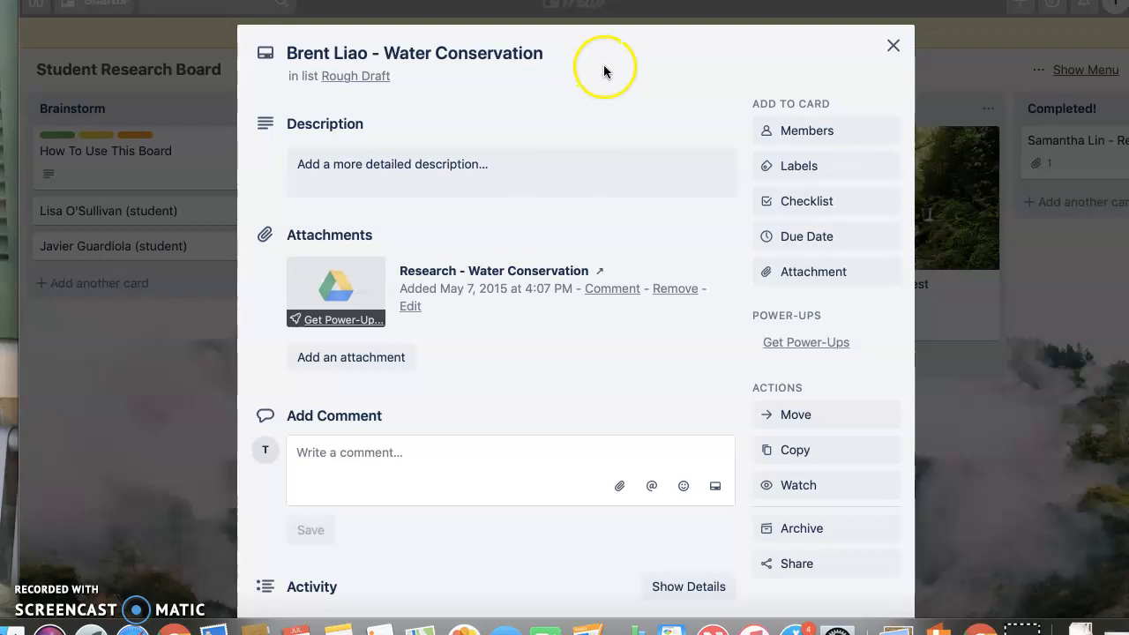
left_click(893, 46)
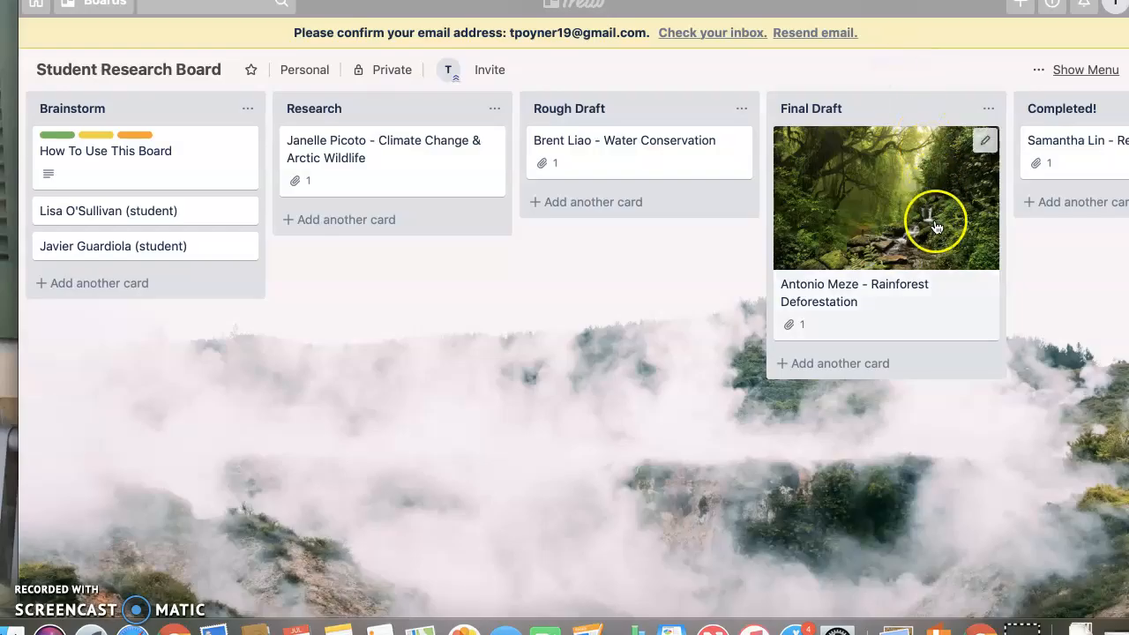
left_click(936, 292)
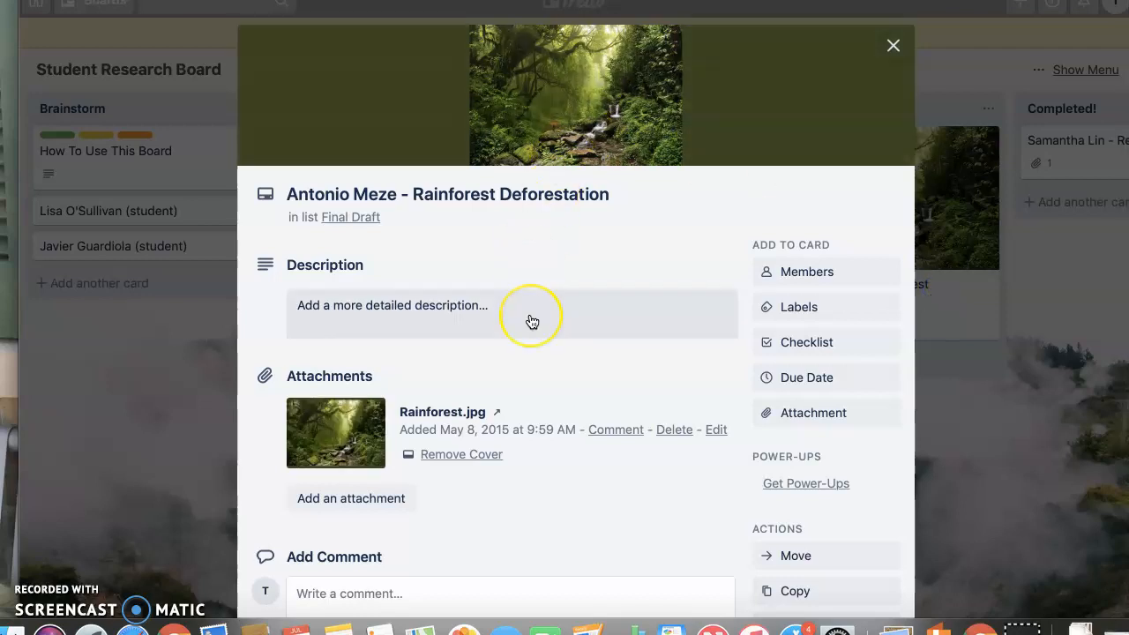
scroll(532, 318, "down", 2)
scroll(532, 321, "down", 2)
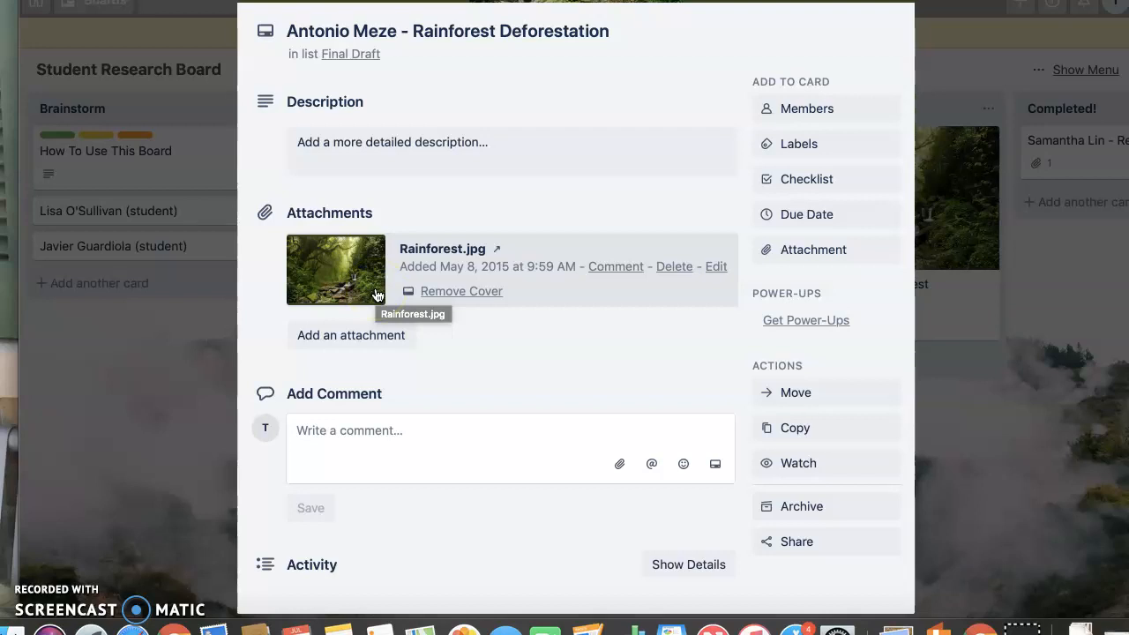
left_click(456, 436)
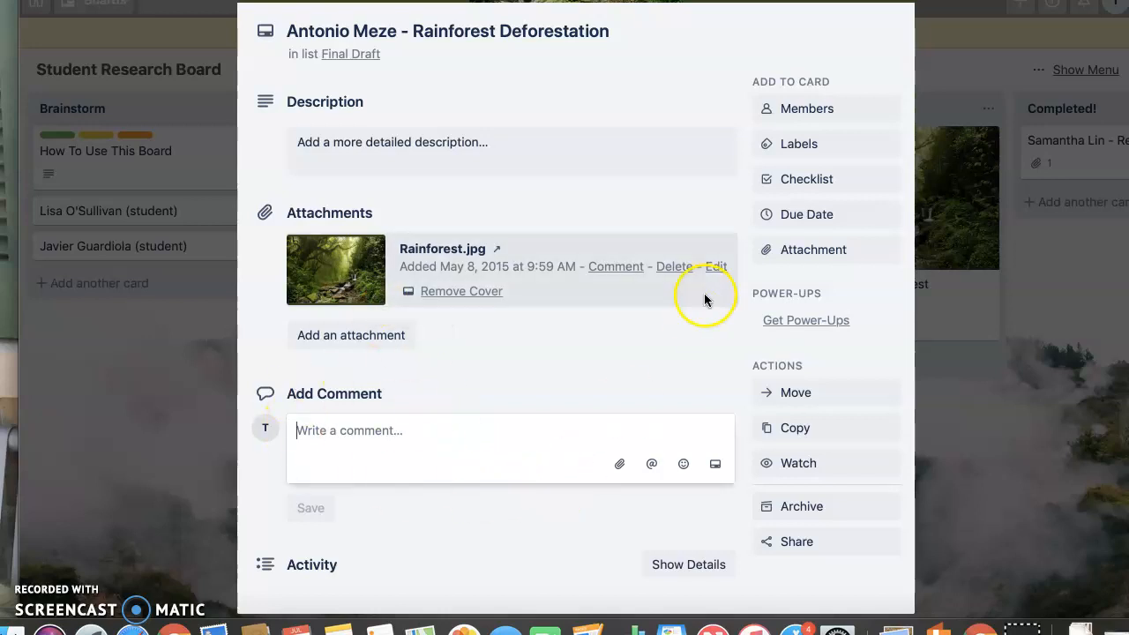
scroll(581, 198, "up", 3)
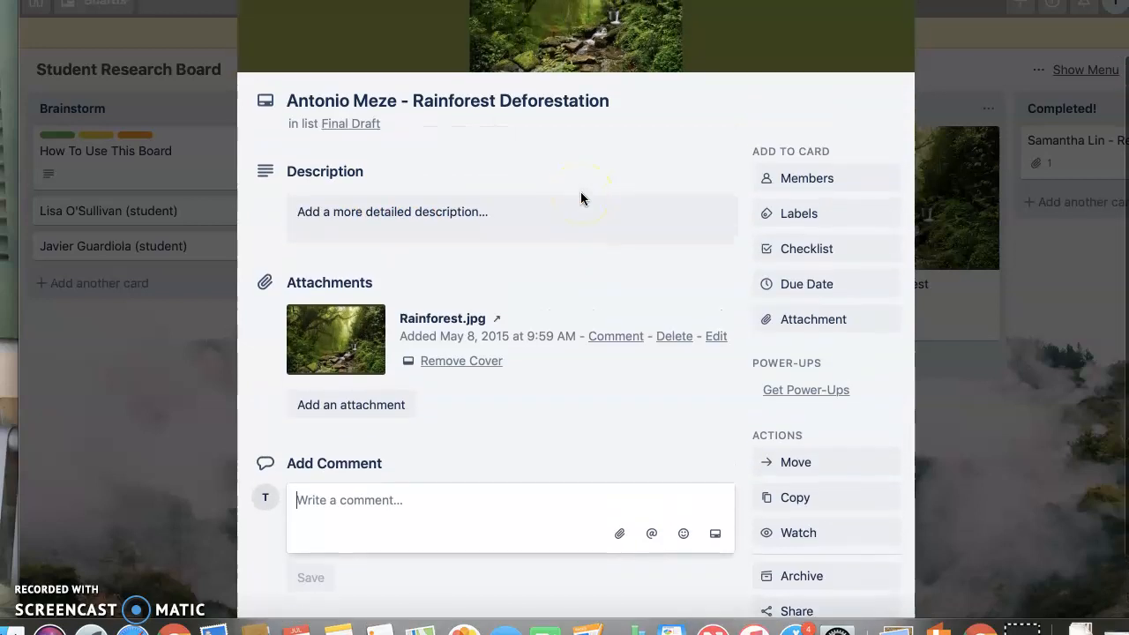
left_click(893, 46)
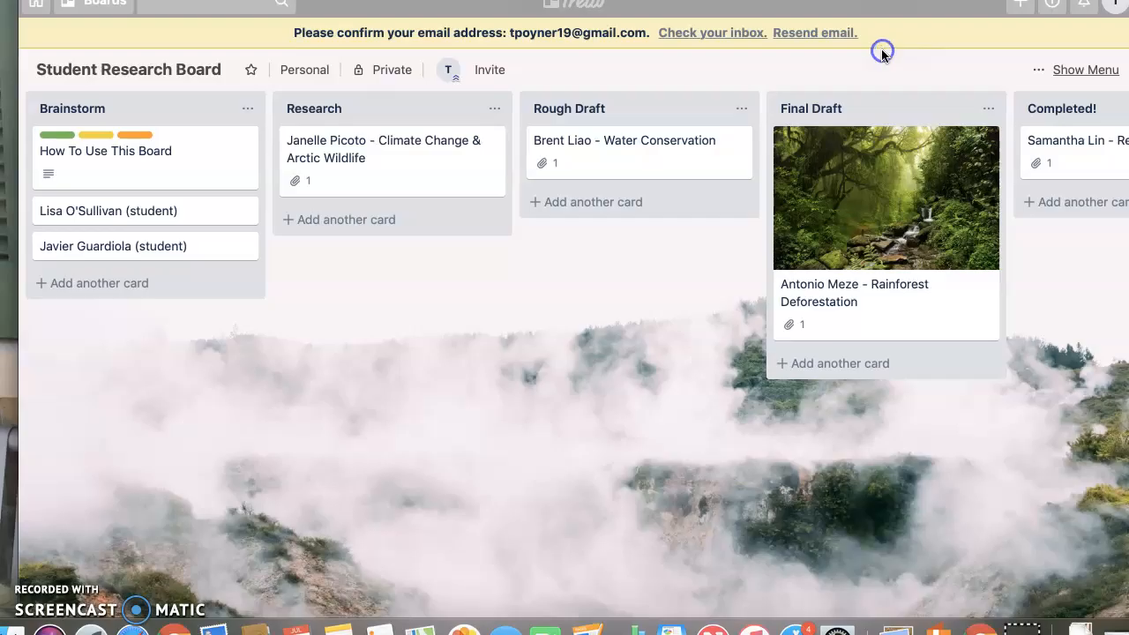
Open the Renewable Energy card in the Completed! list to review it
scroll(953, 379, "right", 5)
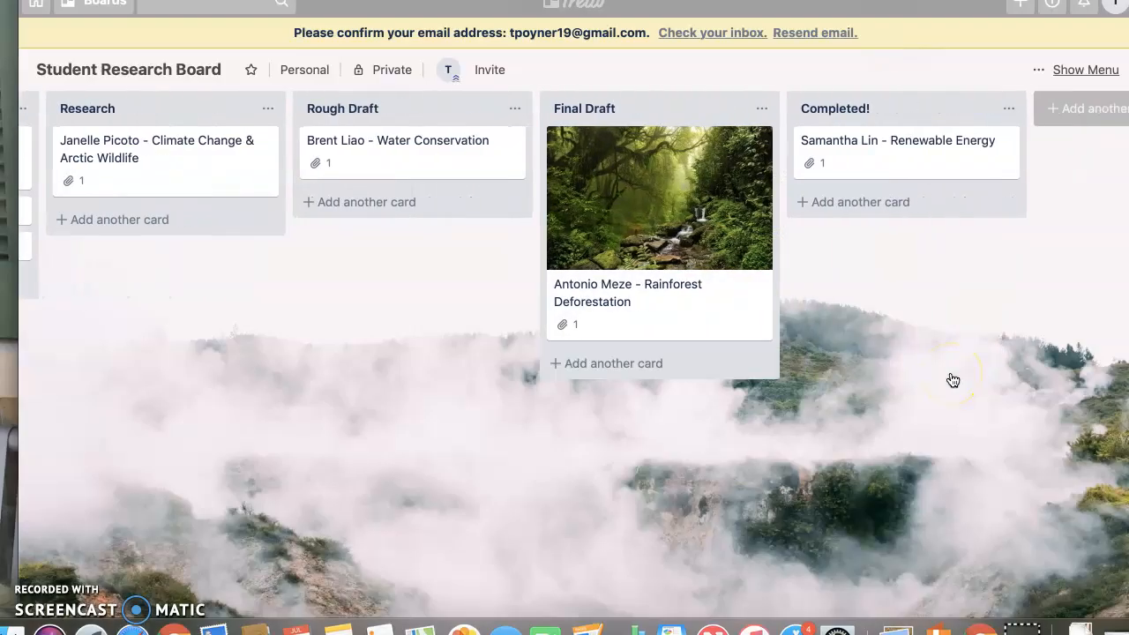
left_click(933, 175)
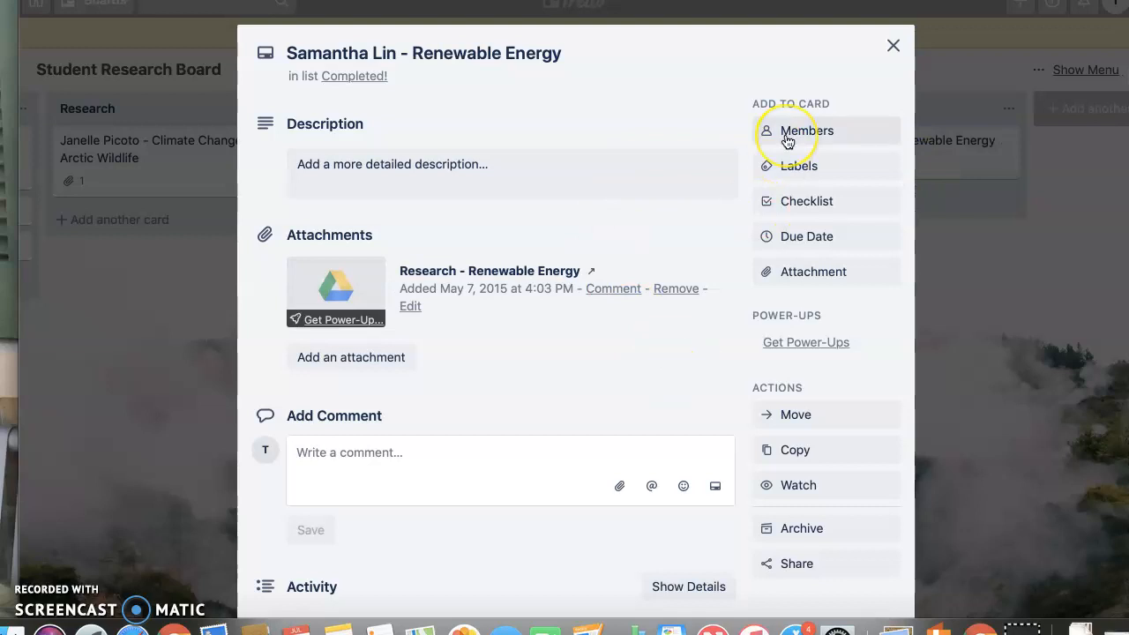
left_click(894, 46)
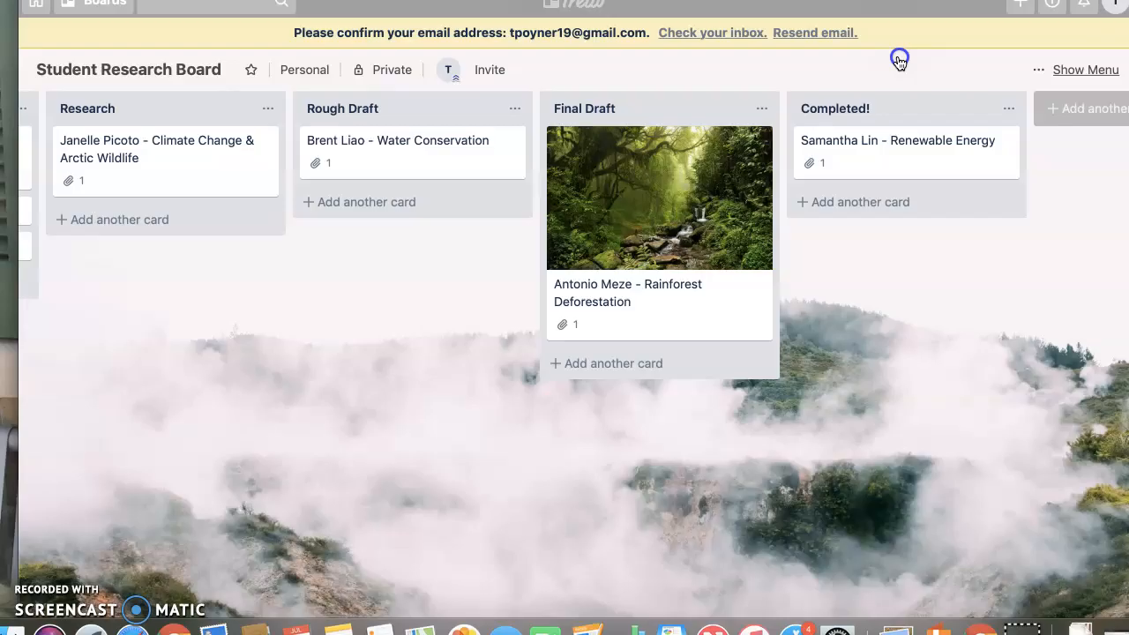
Show the add-card form in the Brainstorm, Research and Rough Draft lists without adding a card
scroll(426, 444, "left", 5)
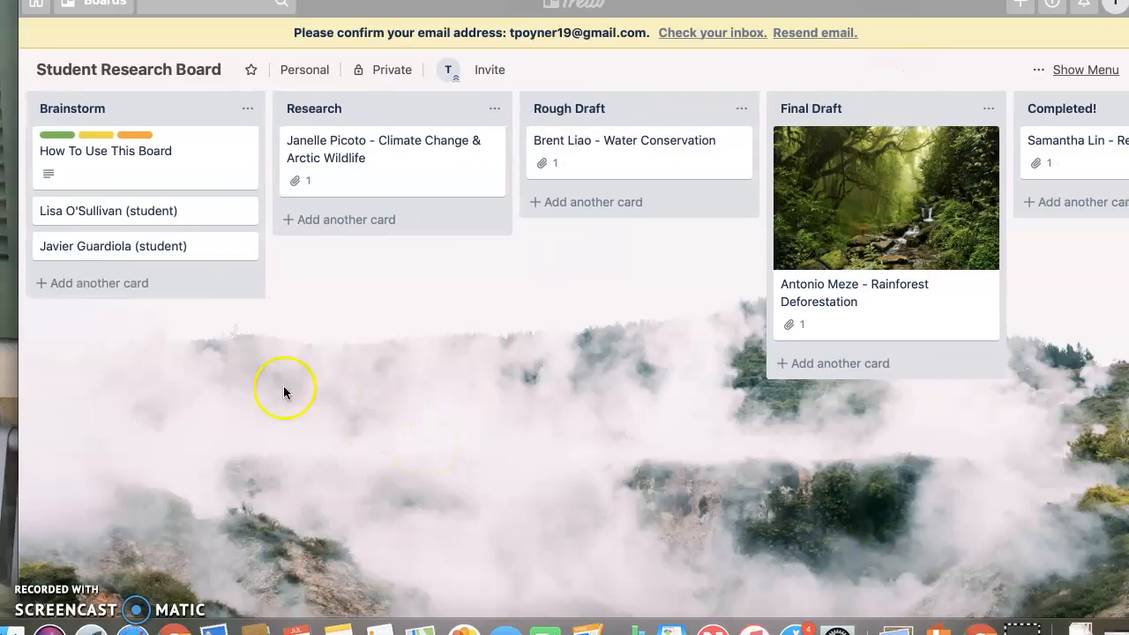
left_click(91, 283)
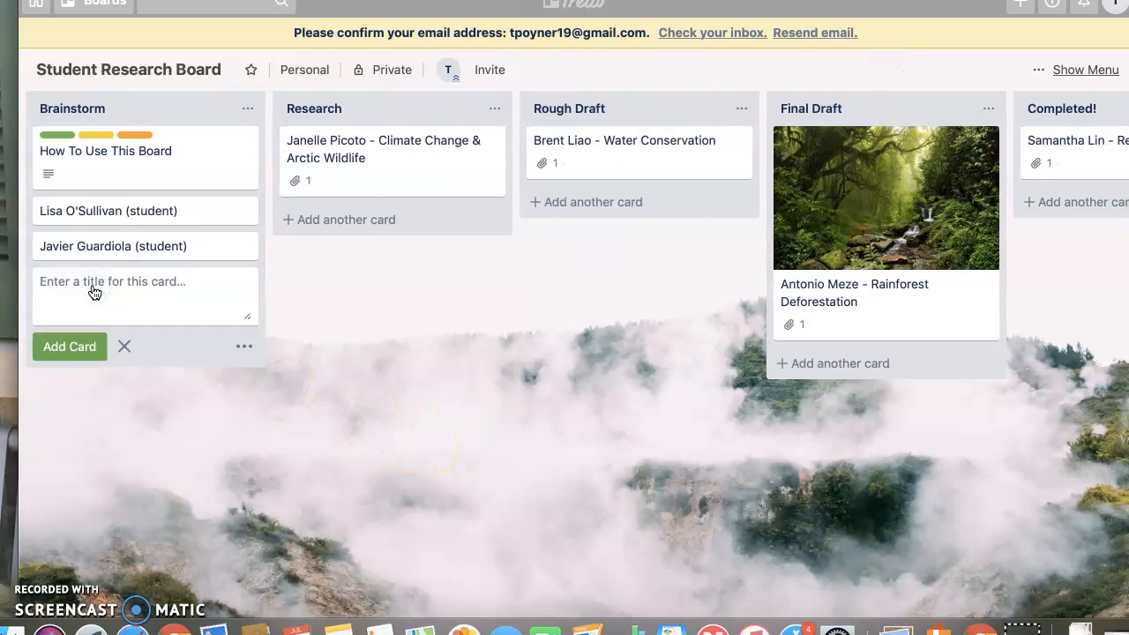
left_click(375, 224)
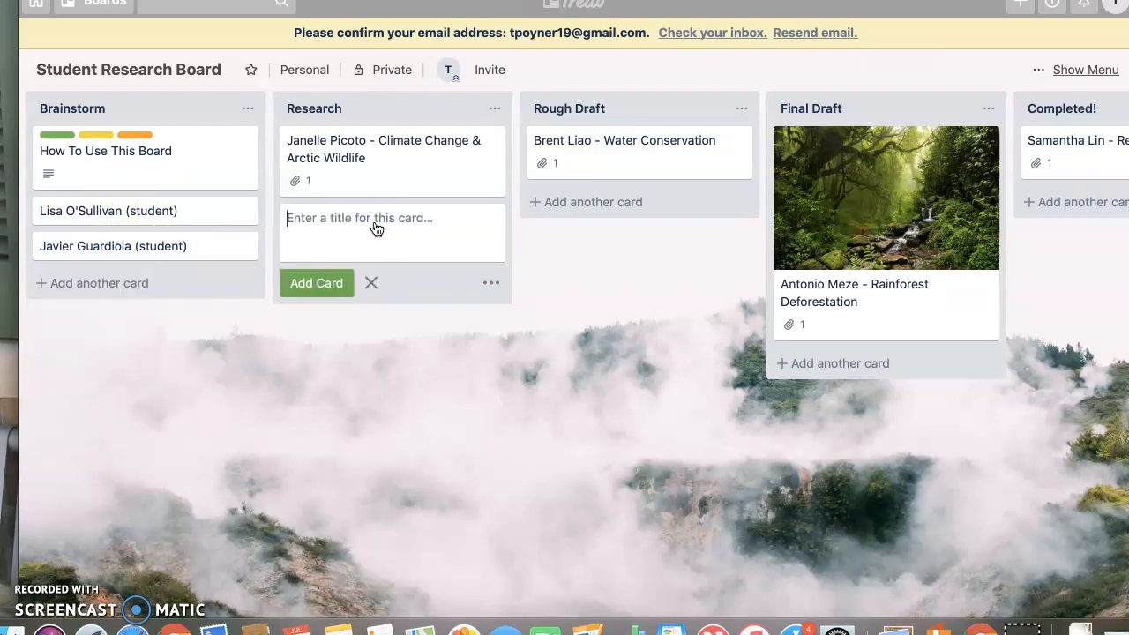
left_click(636, 206)
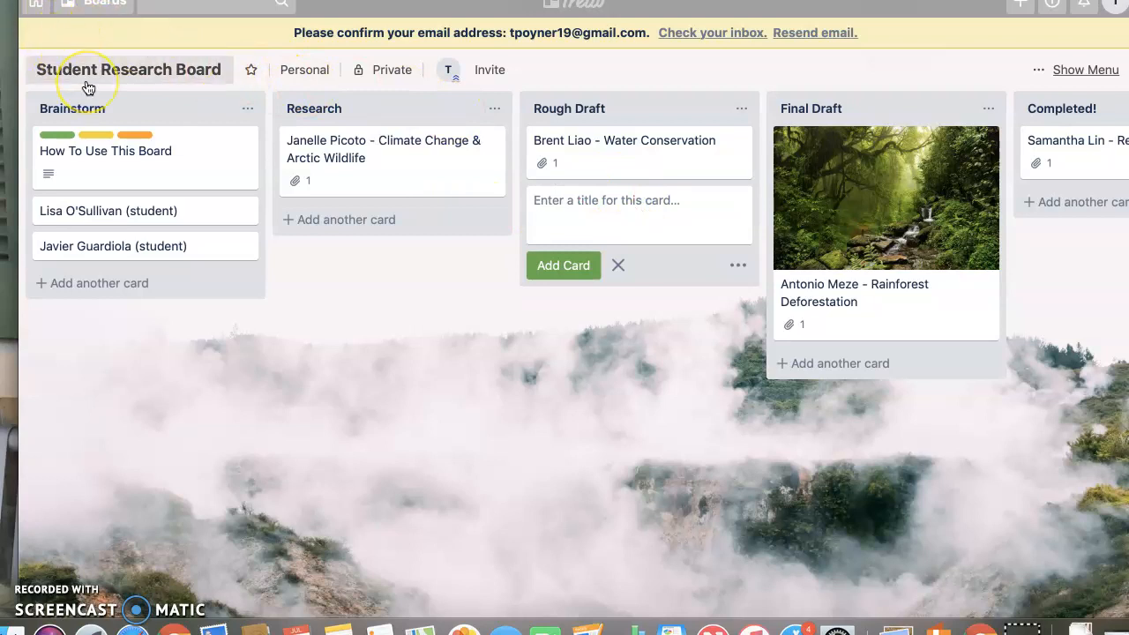
Return to the boards overview and view the Create Team form without creating a team
left_click(36, 6)
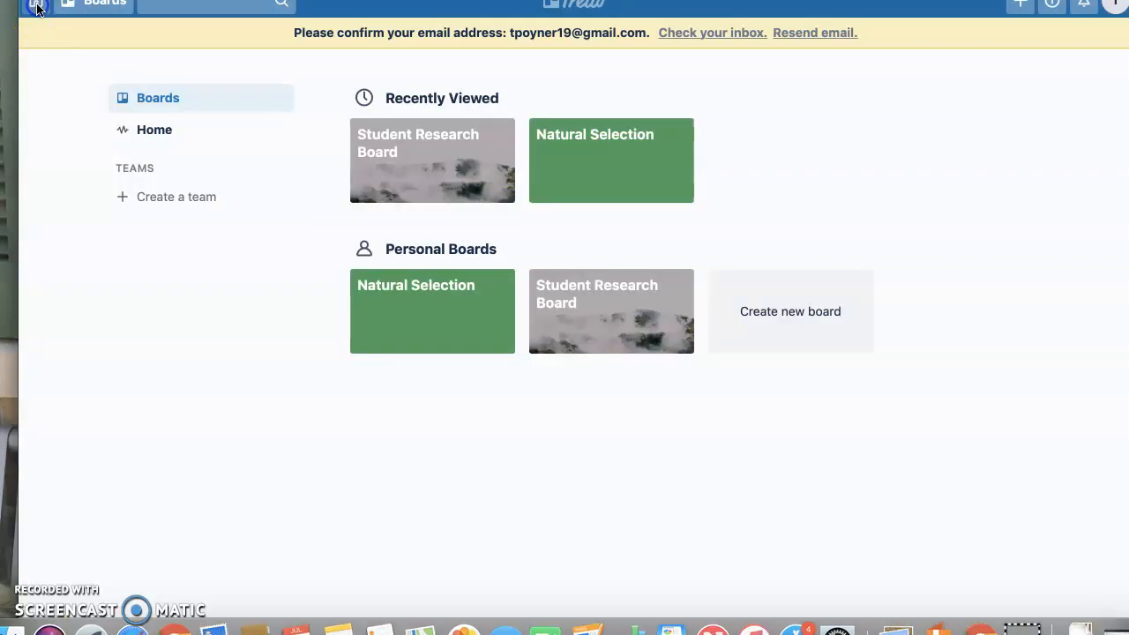
left_click(163, 203)
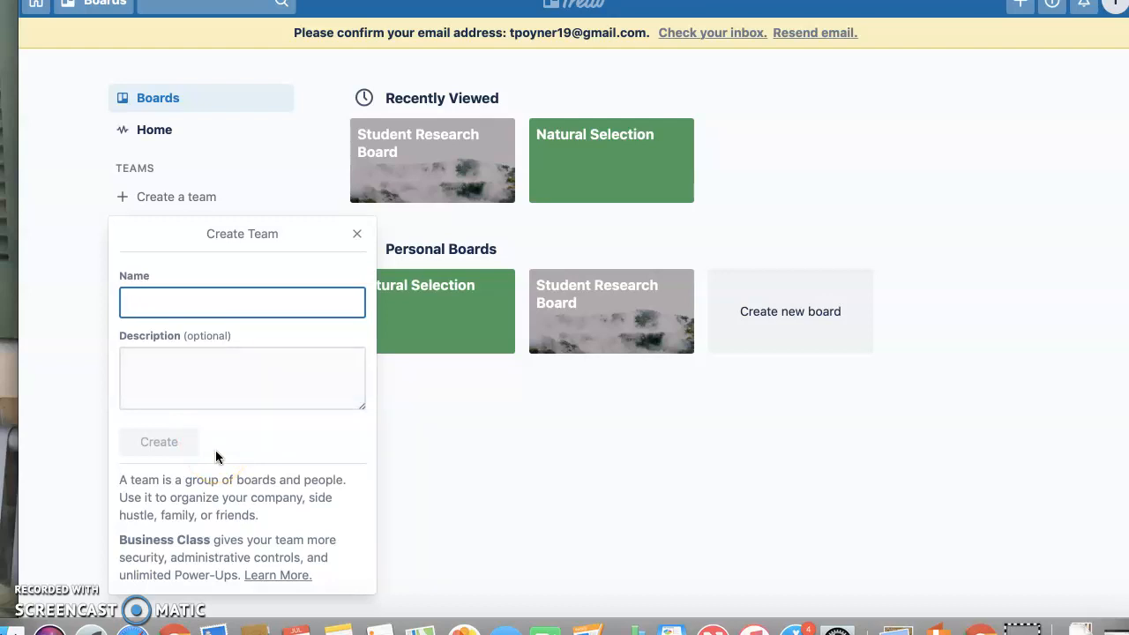
left_click(357, 233)
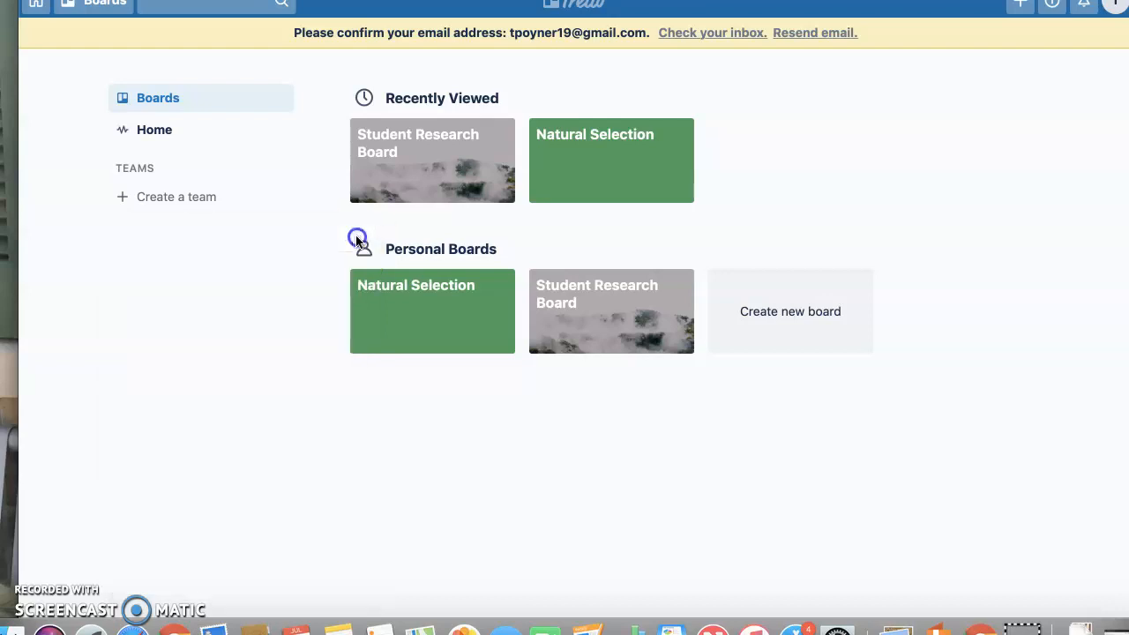
Create a new private board titled "Charles Darwin"
left_click(829, 309)
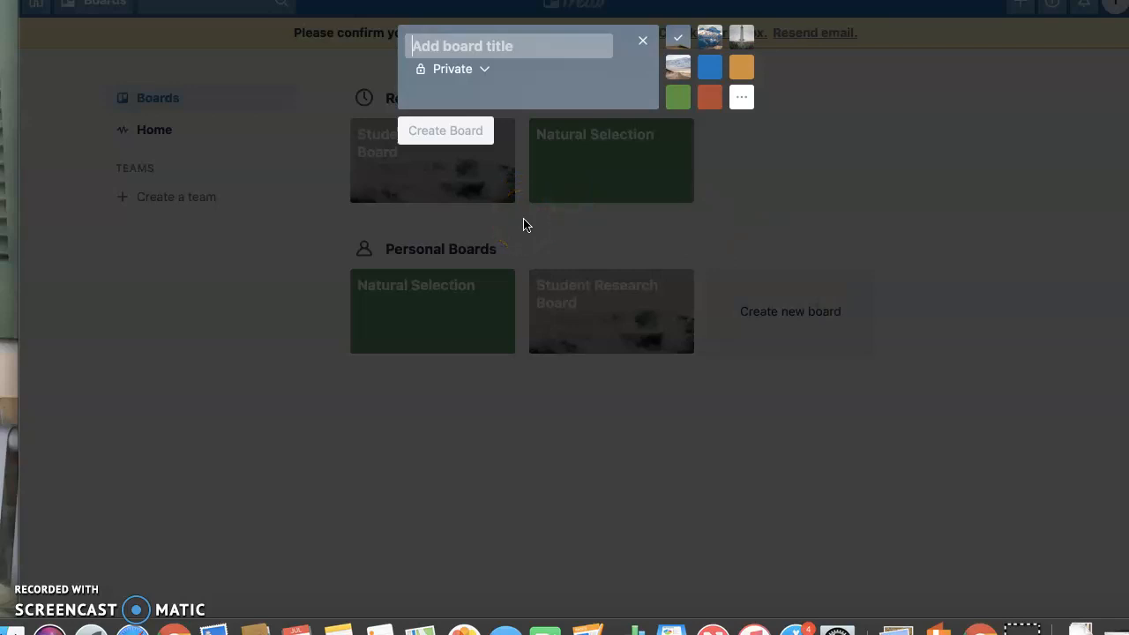
type("Charles")
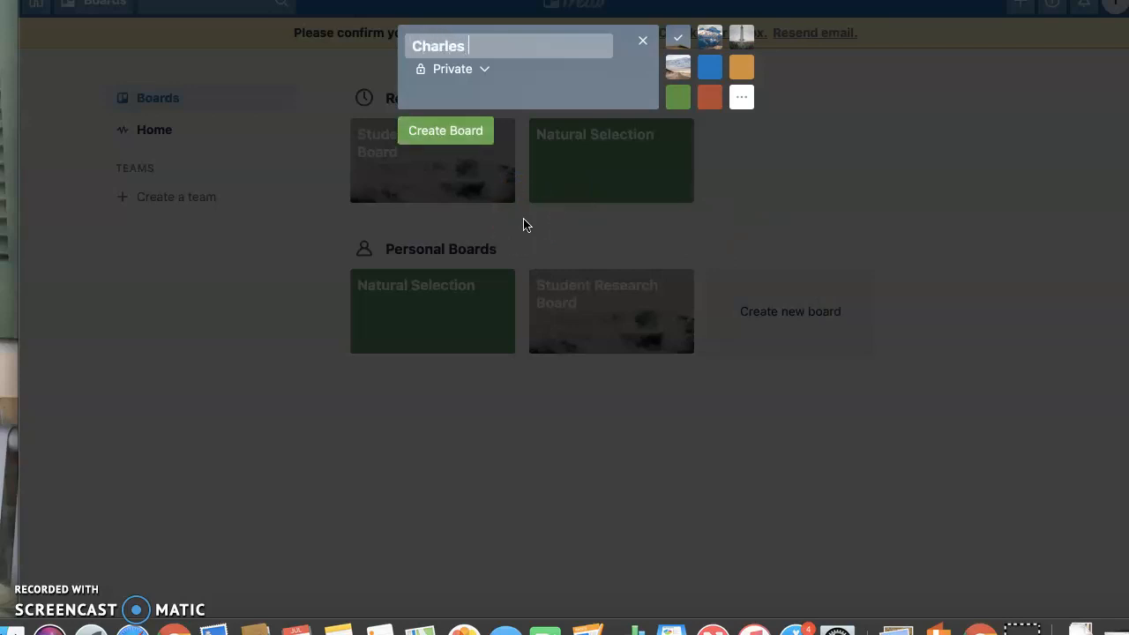
type(" Darwin")
left_click(421, 128)
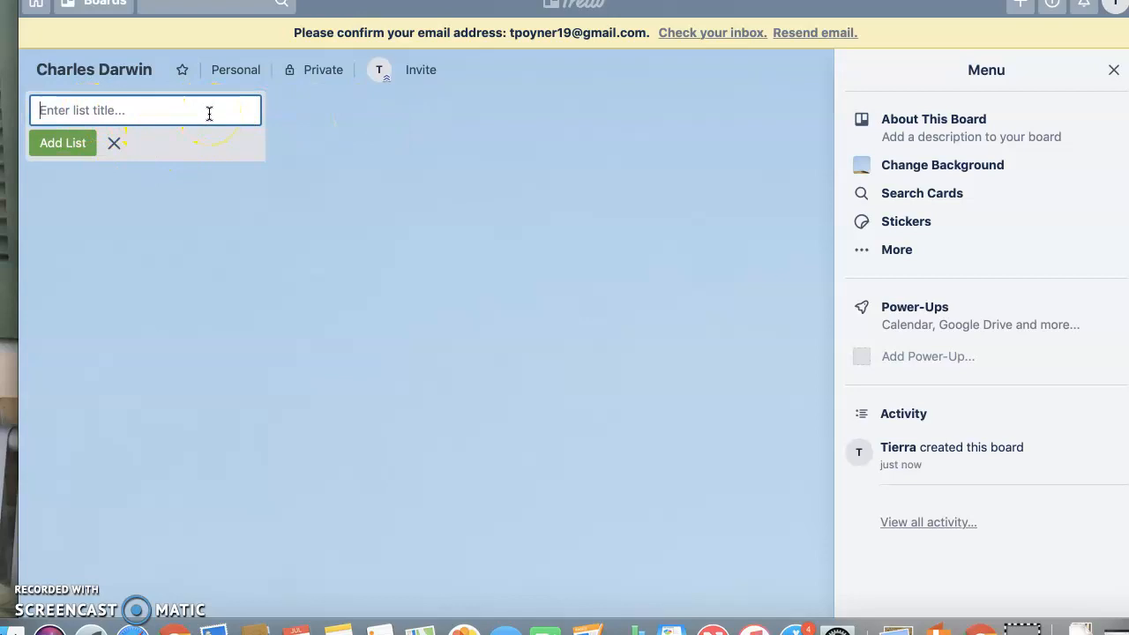
Add two lists named "Brain Storming" and "Resources" to the Charles Darwin board
type("Brain Storming")
left_click(62, 142)
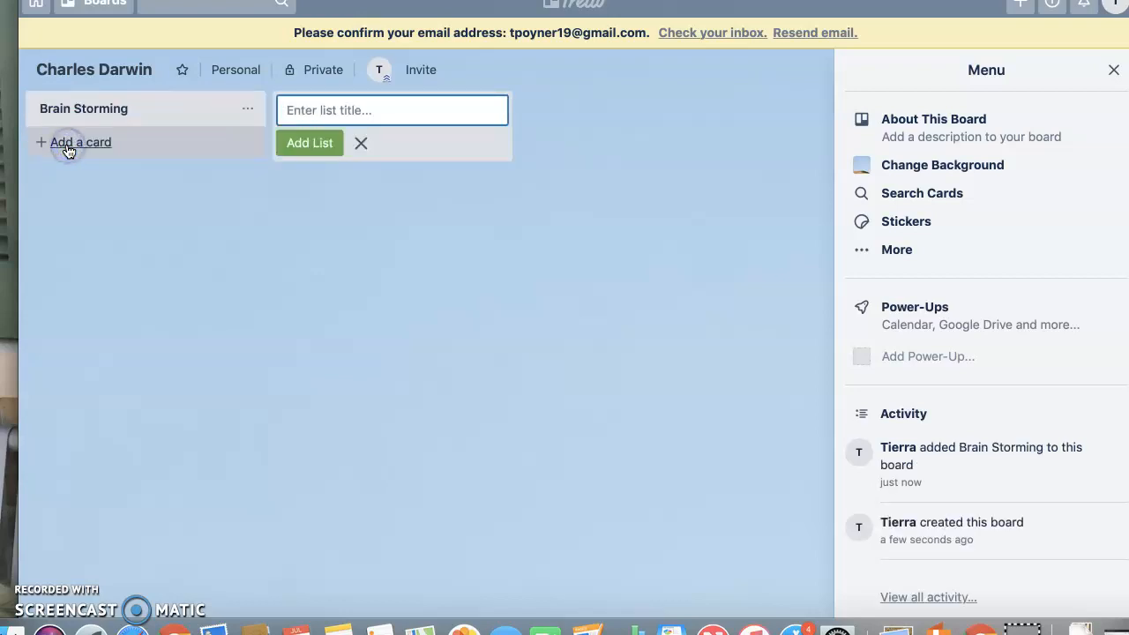
type("Res")
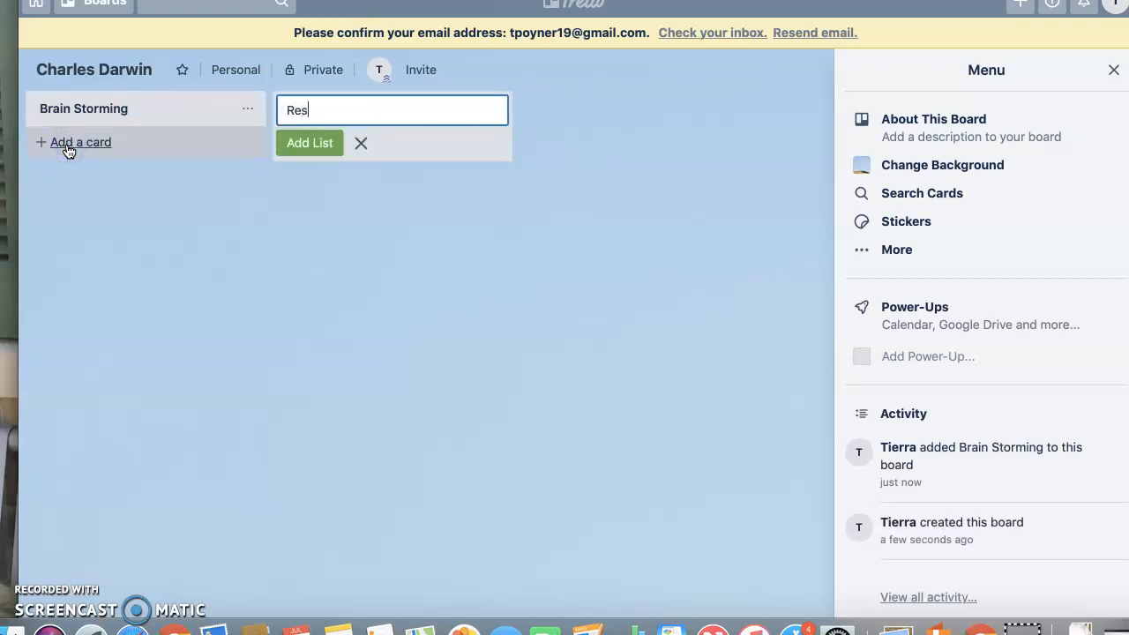
type("ources")
left_click(309, 143)
Add two more lists named "Rough Draft" and "Final Draft" after Resources
type("Rough Draft")
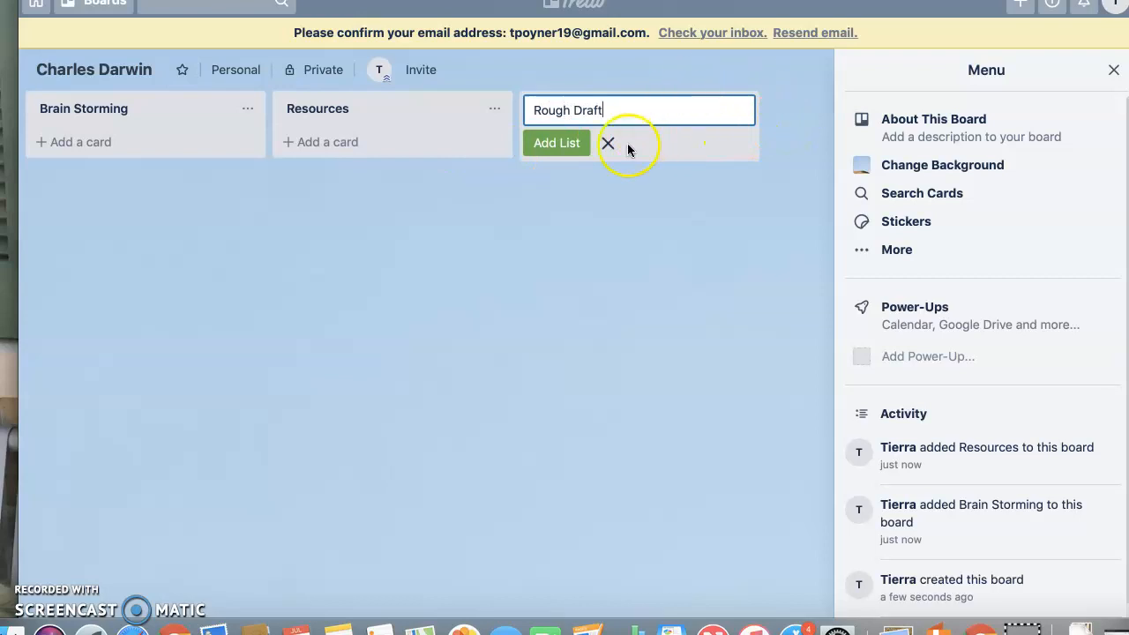
left_click(547, 145)
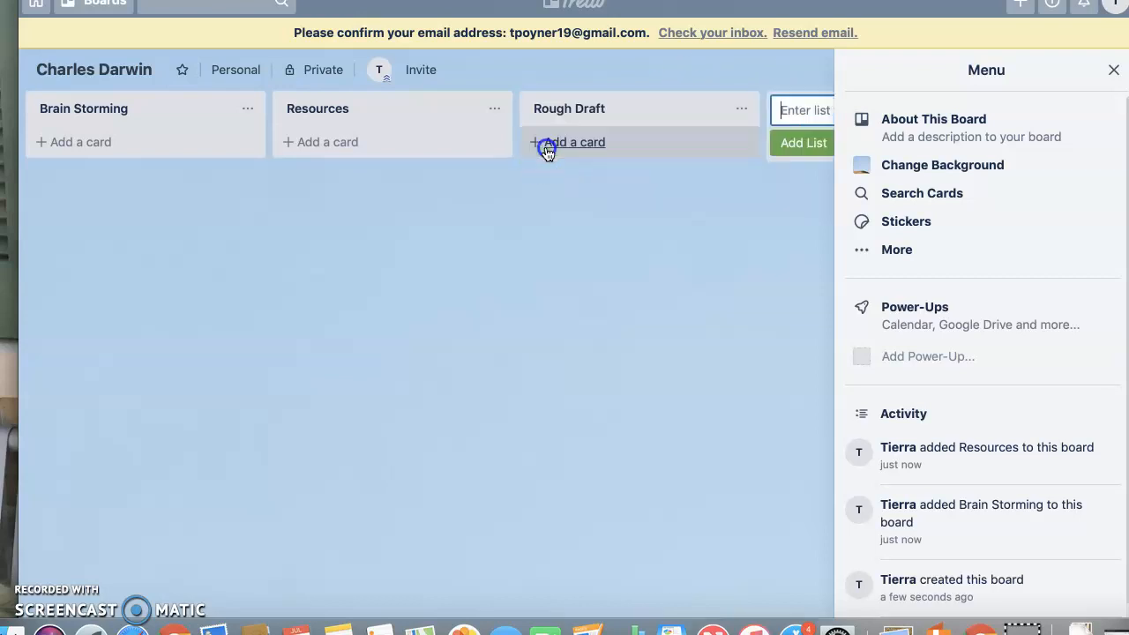
type("Final ")
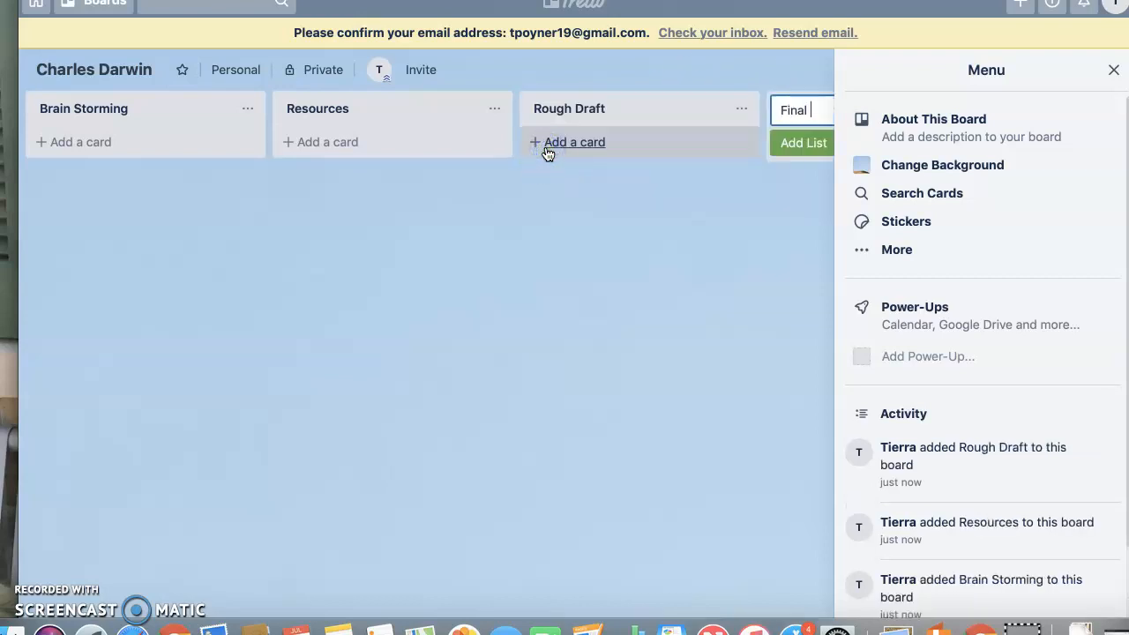
type("Draft")
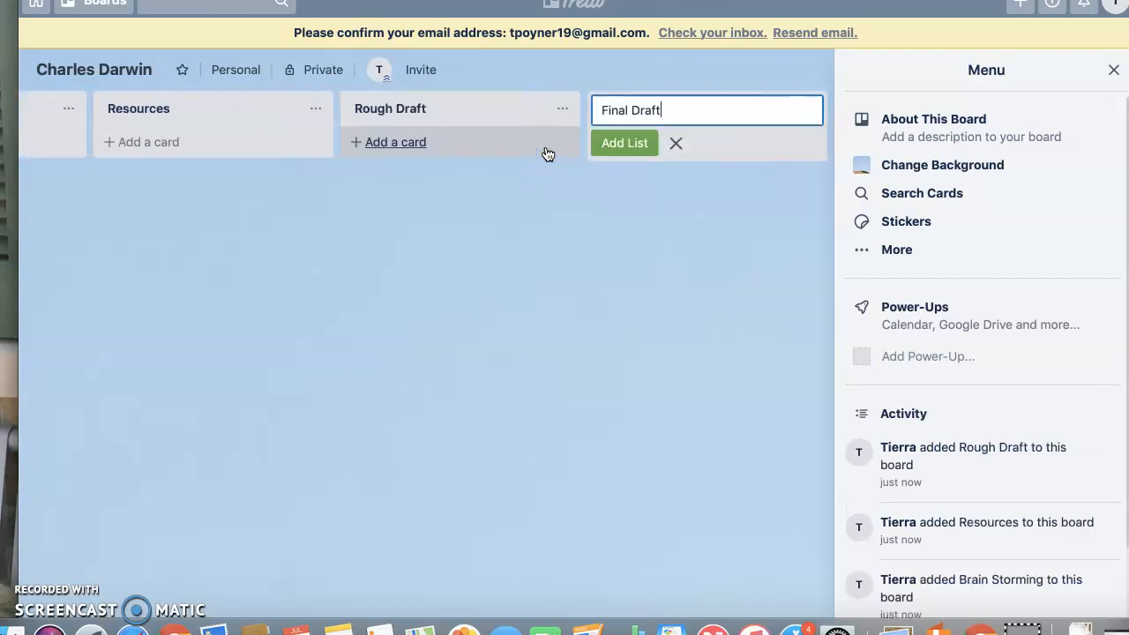
left_click(630, 143)
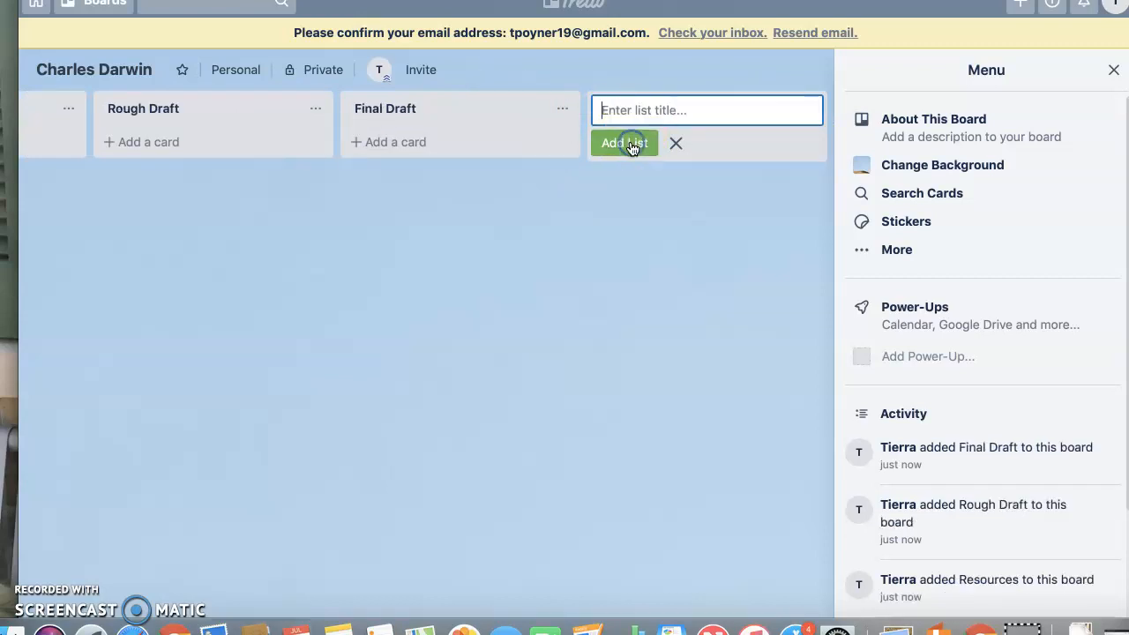
Open the Brain Storming list's add-card options and its list actions menu, closing both without changes
left_click(365, 151)
left_click(109, 141)
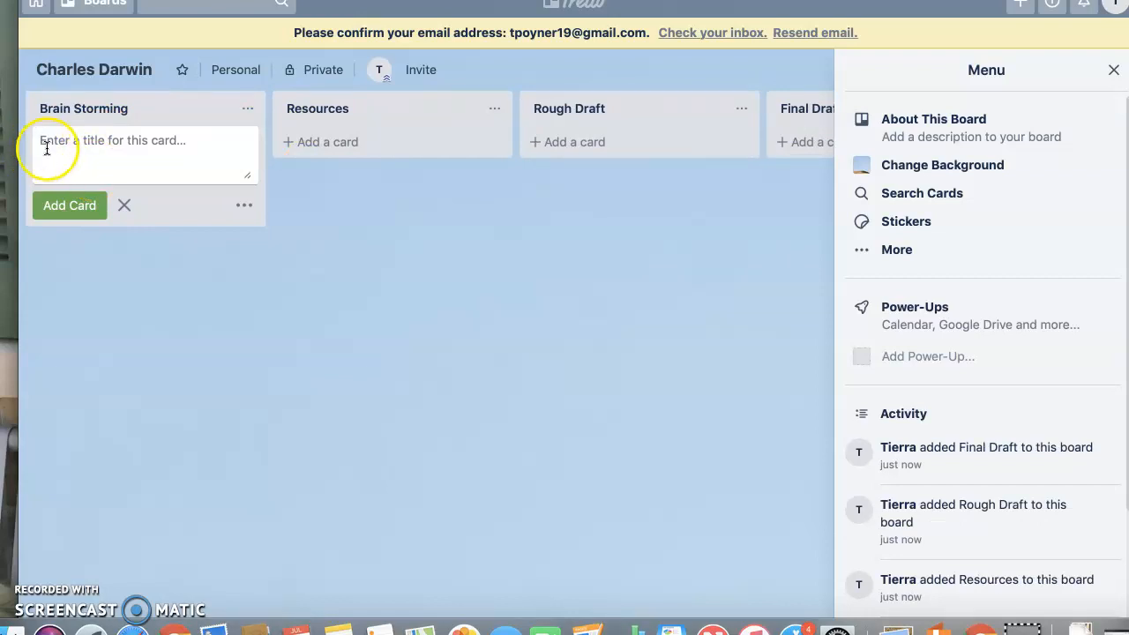
left_click(244, 206)
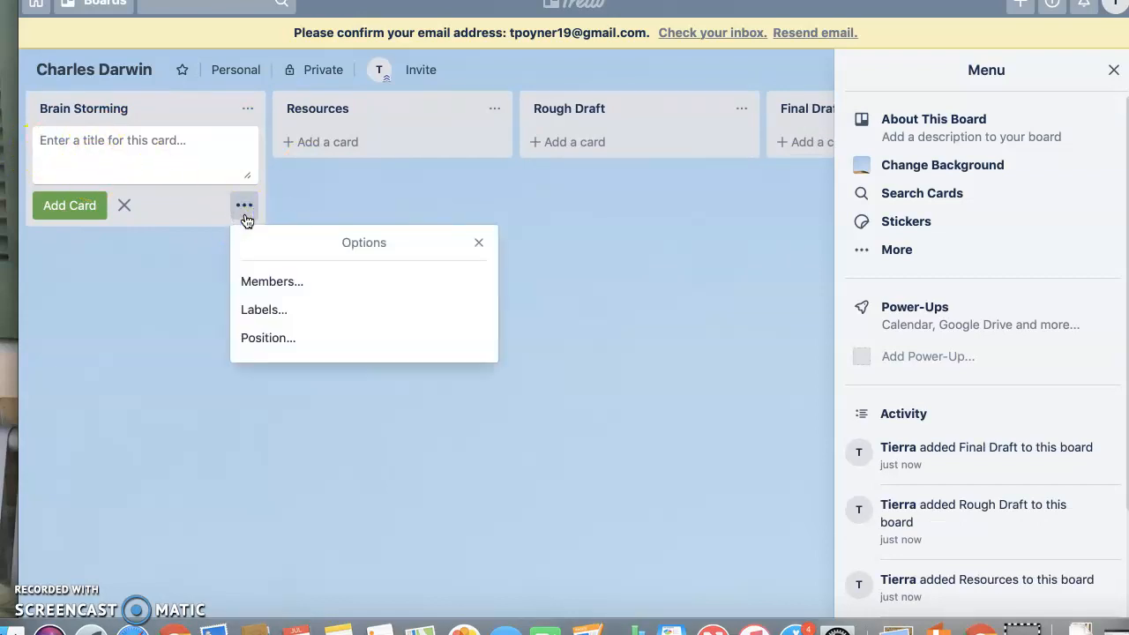
left_click(138, 159)
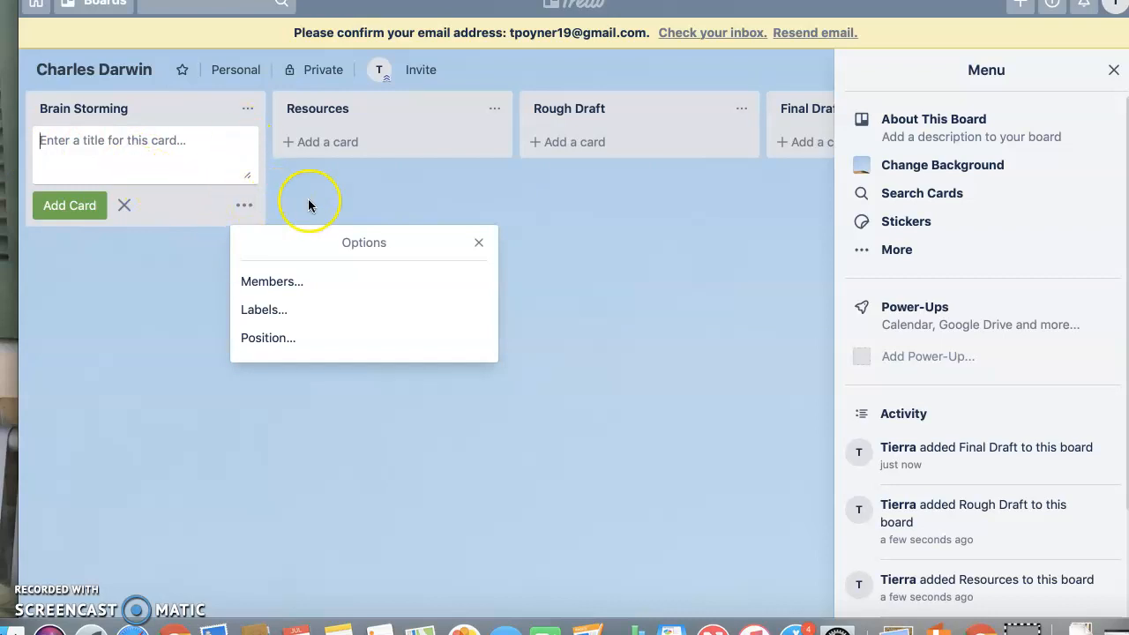
left_click(489, 243)
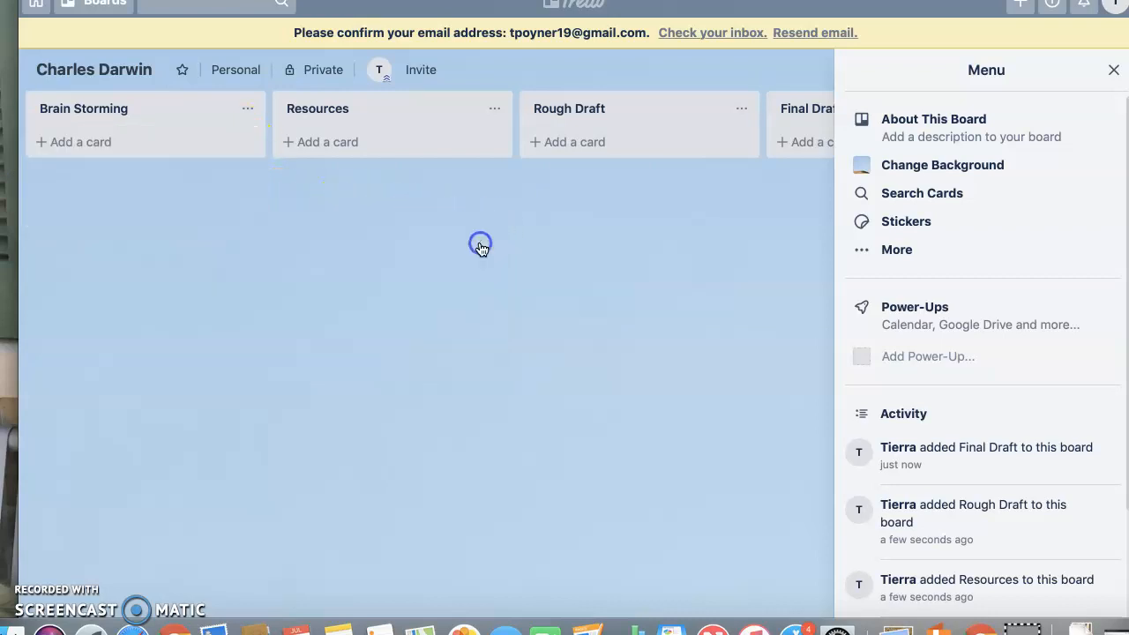
left_click(248, 107)
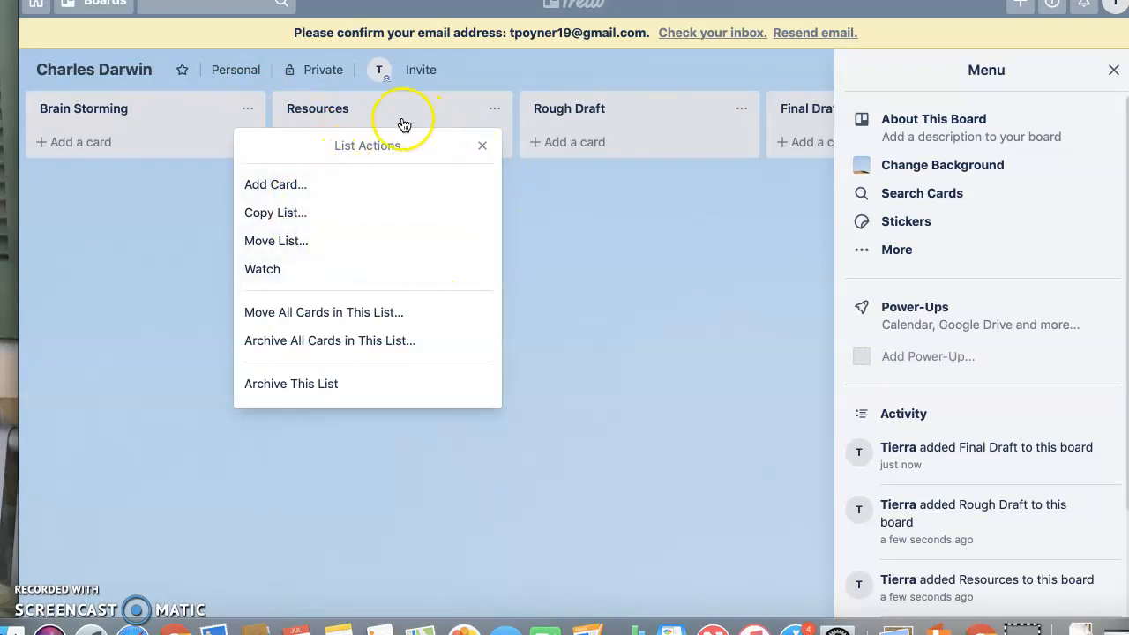
left_click(663, 353)
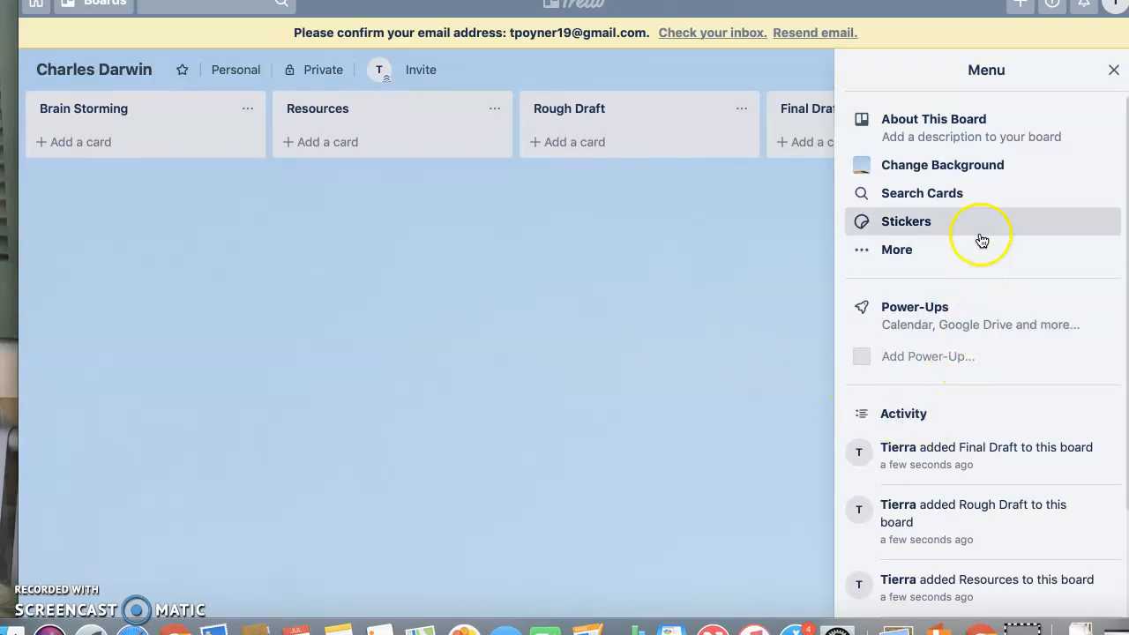
Close the board menu and scroll across the four new lists
left_click(1112, 71)
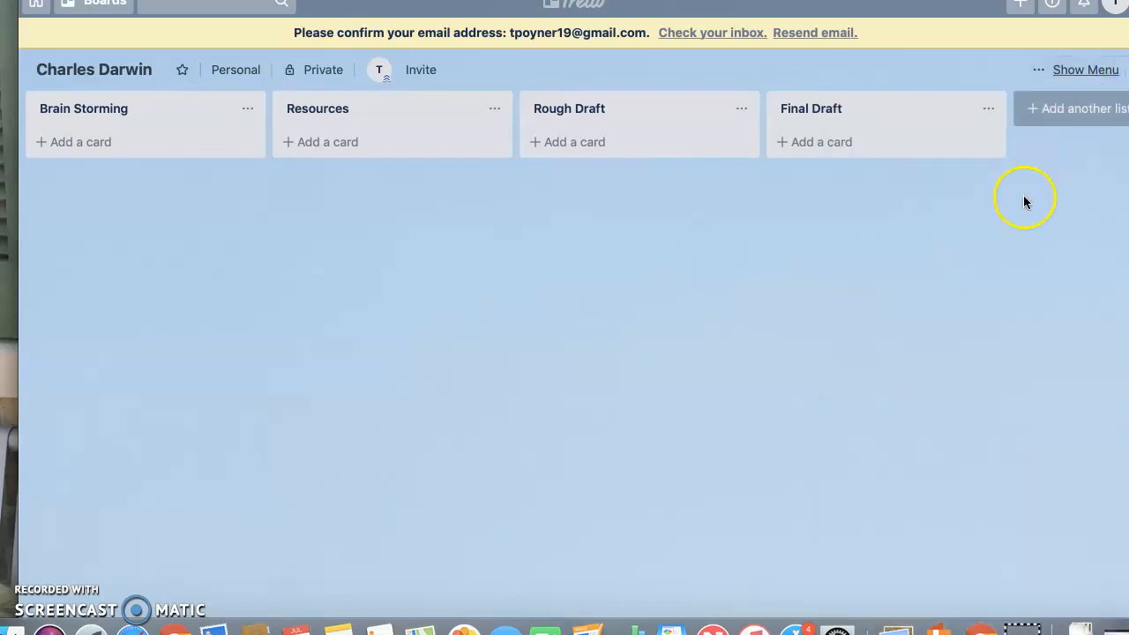
scroll(1024, 197, "right", 2)
scroll(1025, 197, "right", 1)
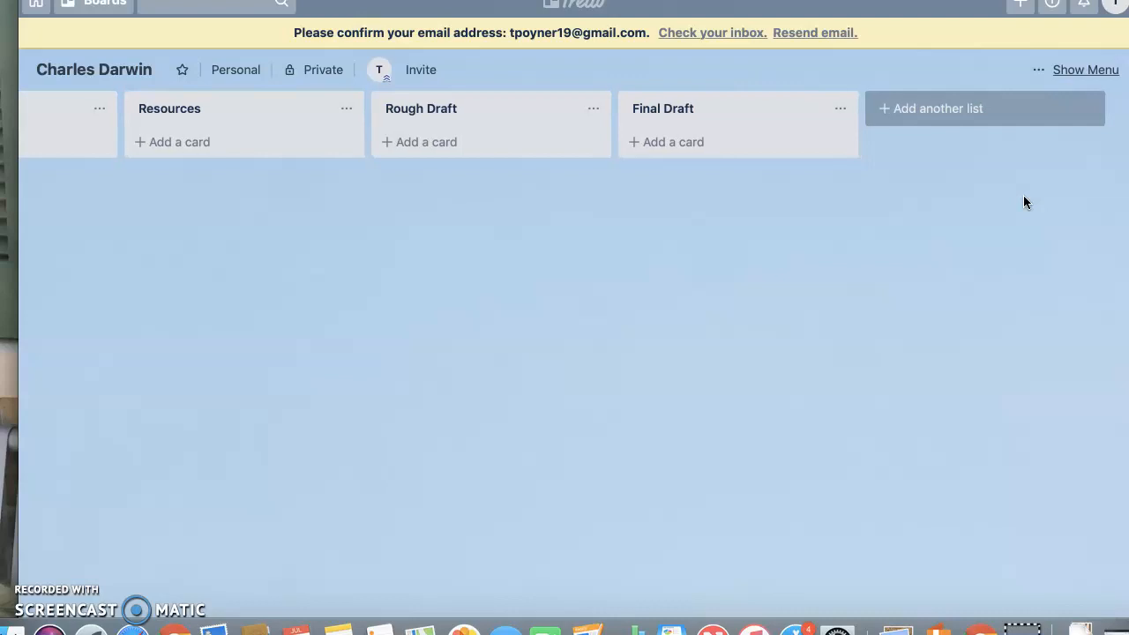
scroll(1024, 201, "left", 4)
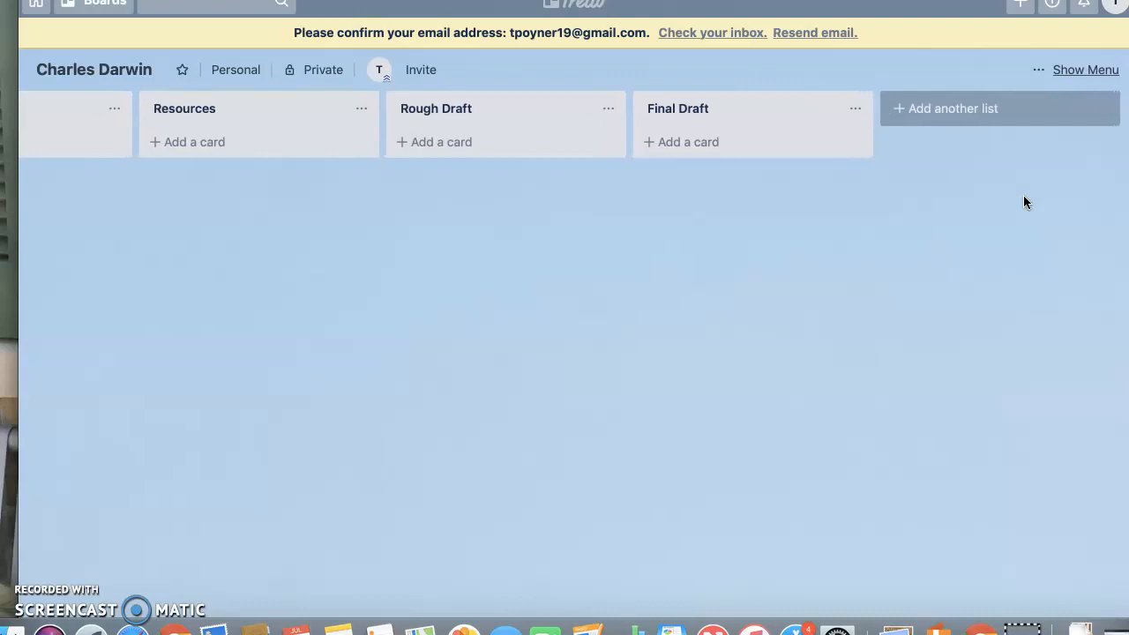
scroll(1024, 201, "left", 4)
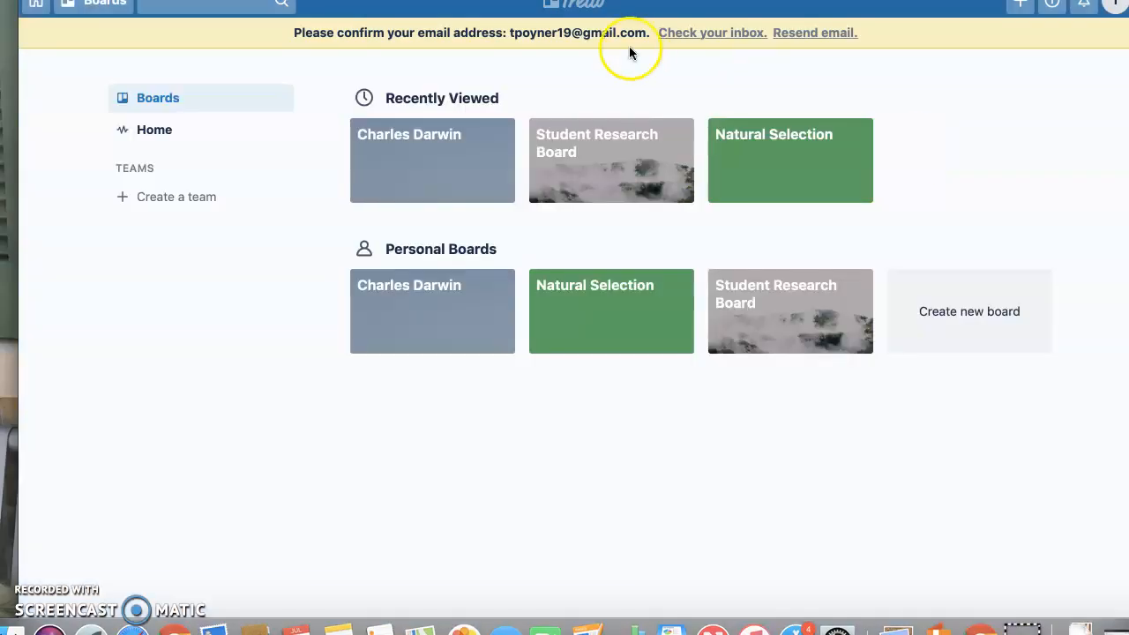